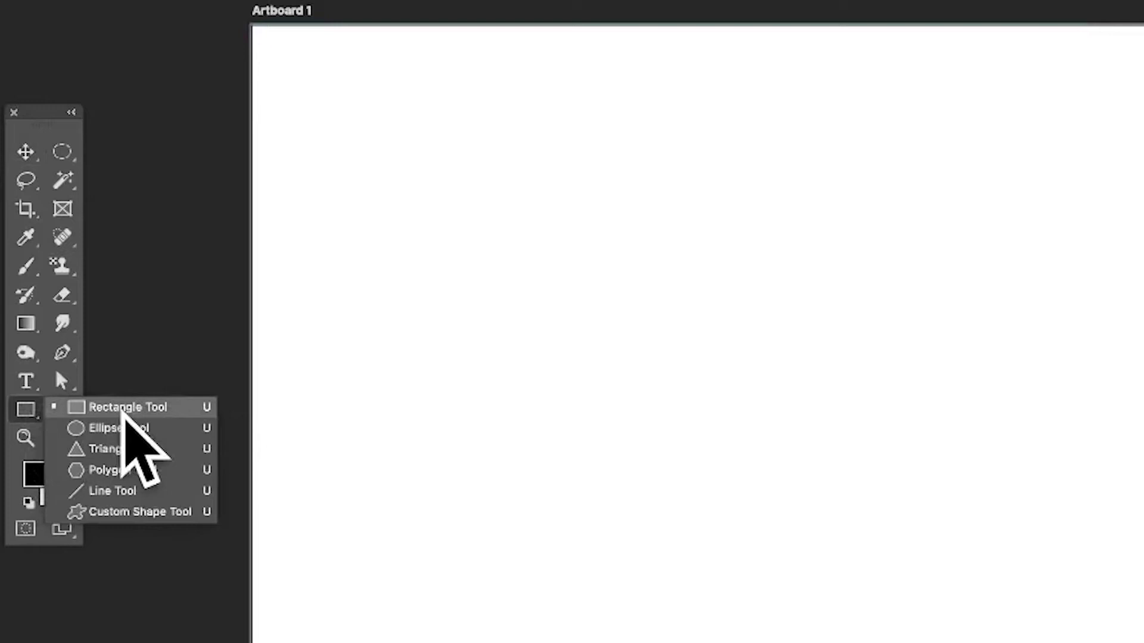
Step: With the Rectangle Tool at 50 px corner radius, draw a black 677 × 411 px rectangle
left_click(123, 413)
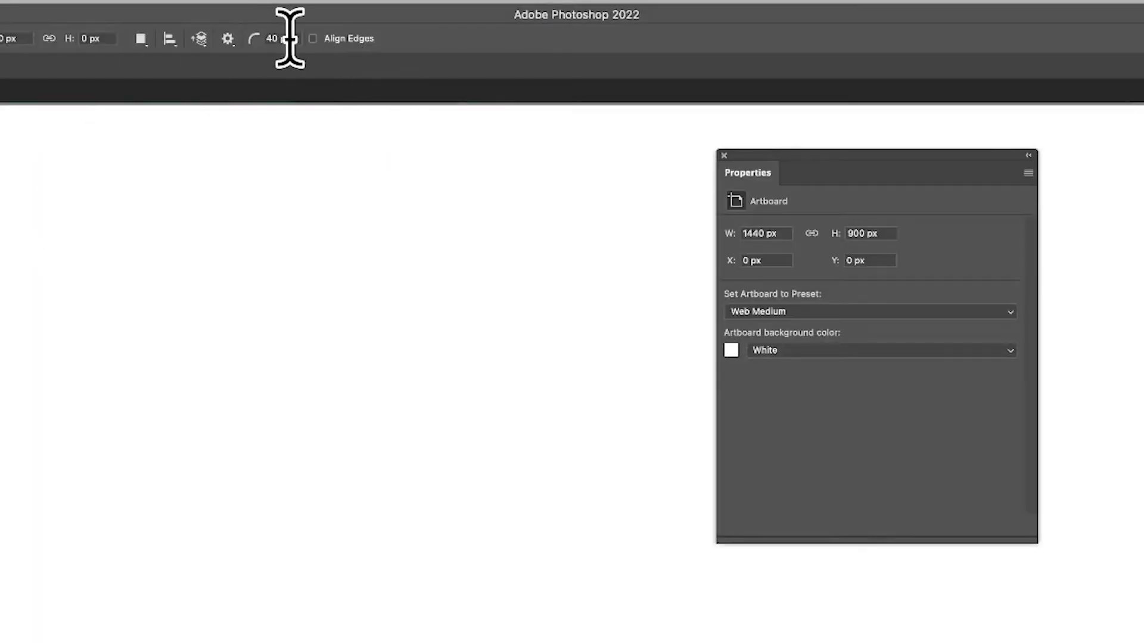
left_click(286, 38)
type("0")
key("Return")
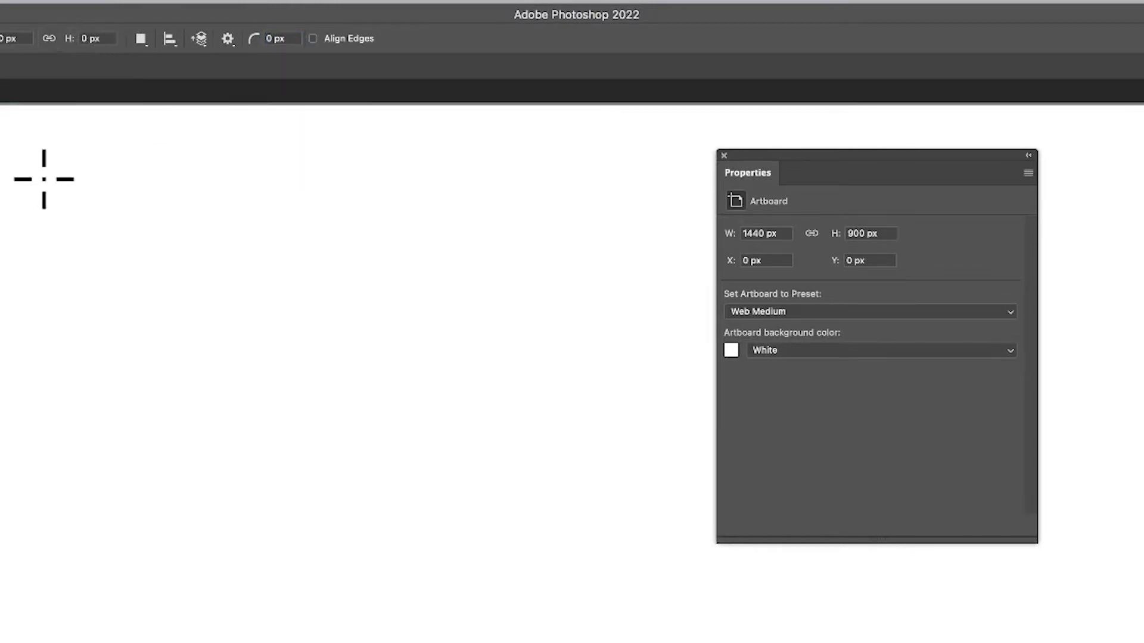
left_click(286, 39)
key("Return")
left_click_drag(0, 205, 578, 595)
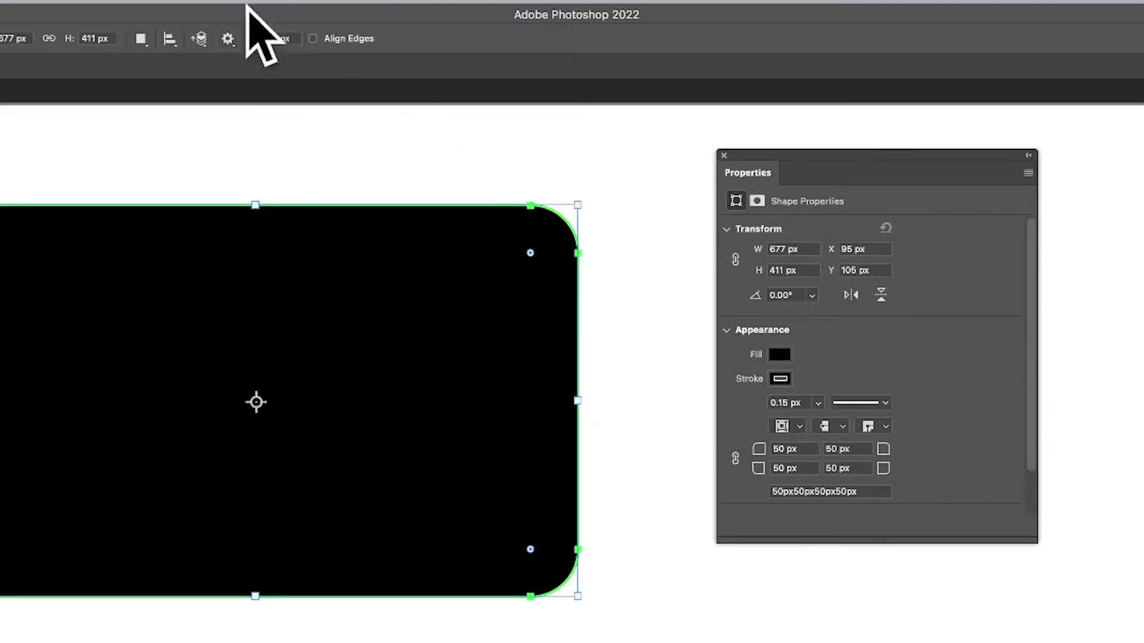
Step: Drag the on-canvas corner widgets inward until every corner reads 182 px
left_click(292, 39)
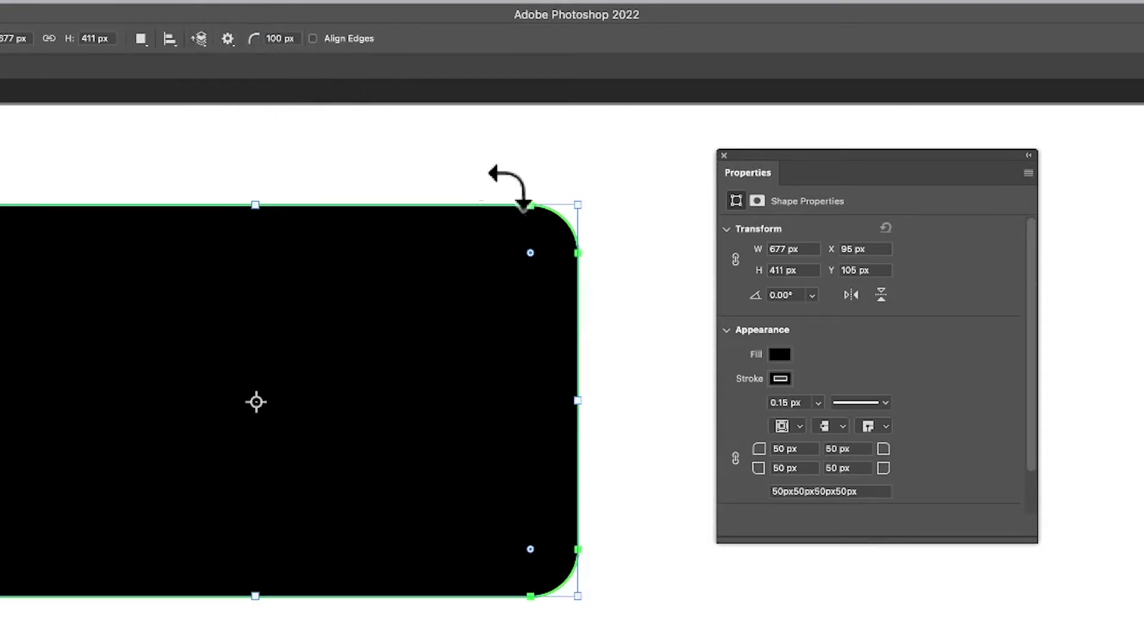
left_click_drag(530, 252, 464, 320)
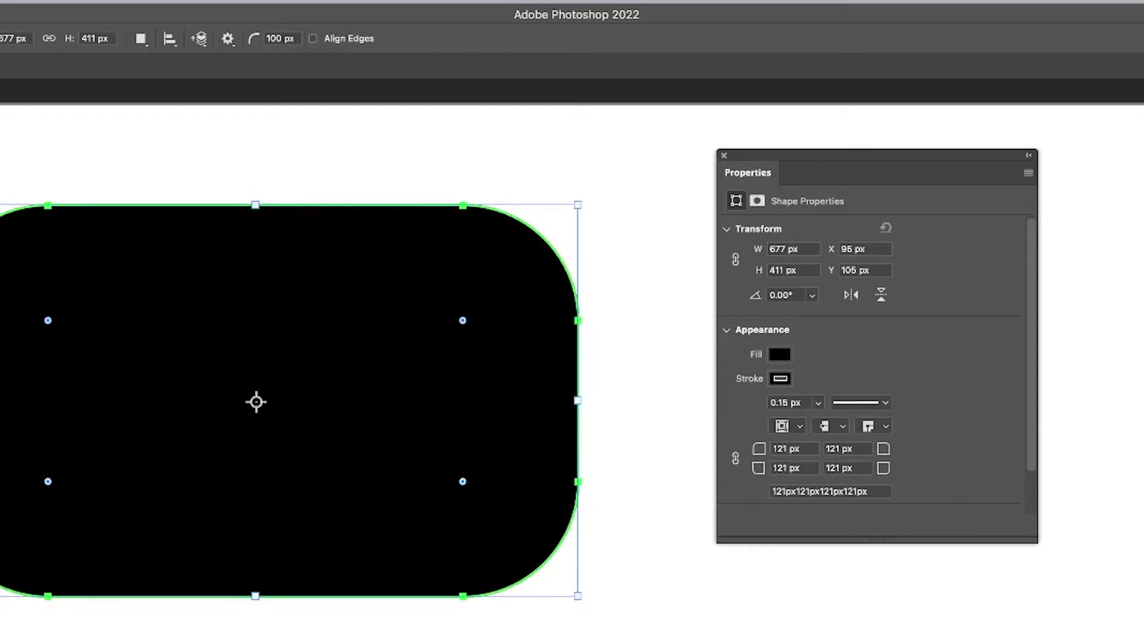
left_click_drag(462, 320, 308, 468)
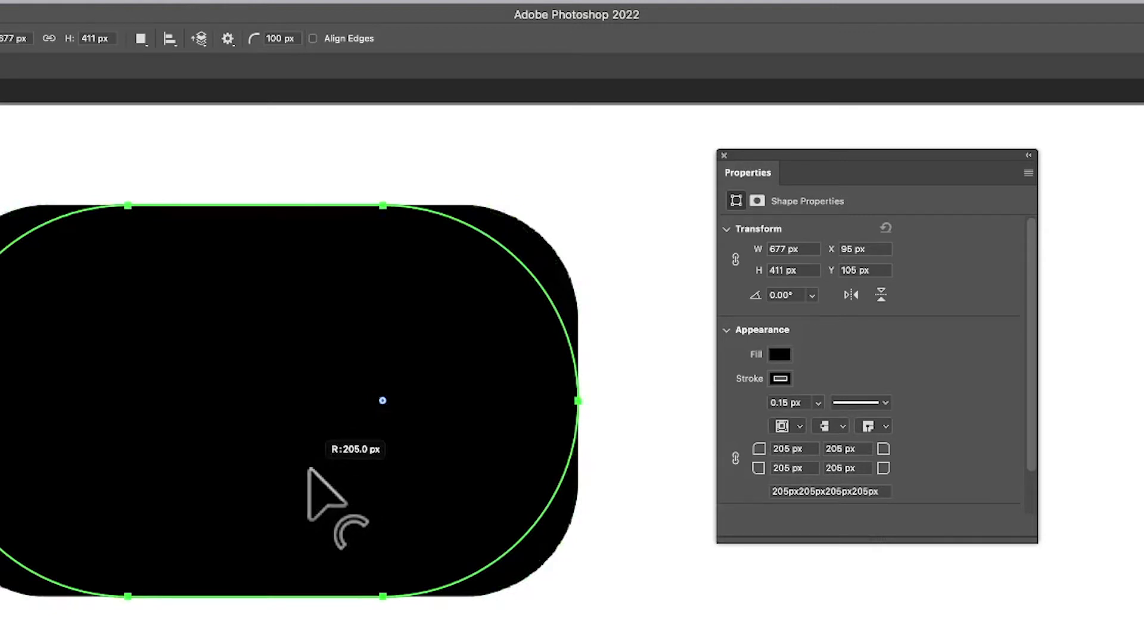
left_click_drag(308, 468, 442, 380)
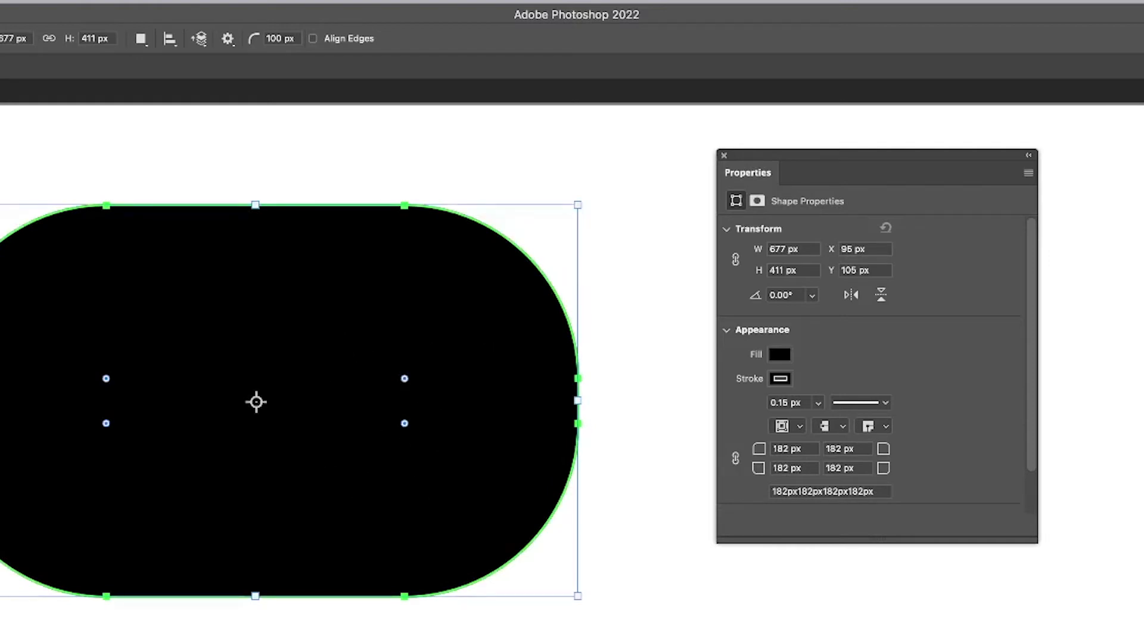
Step: Reselect the rectangle, ease its corners back to 119 px, and link the four radii
key("v")
left_click(7, 195)
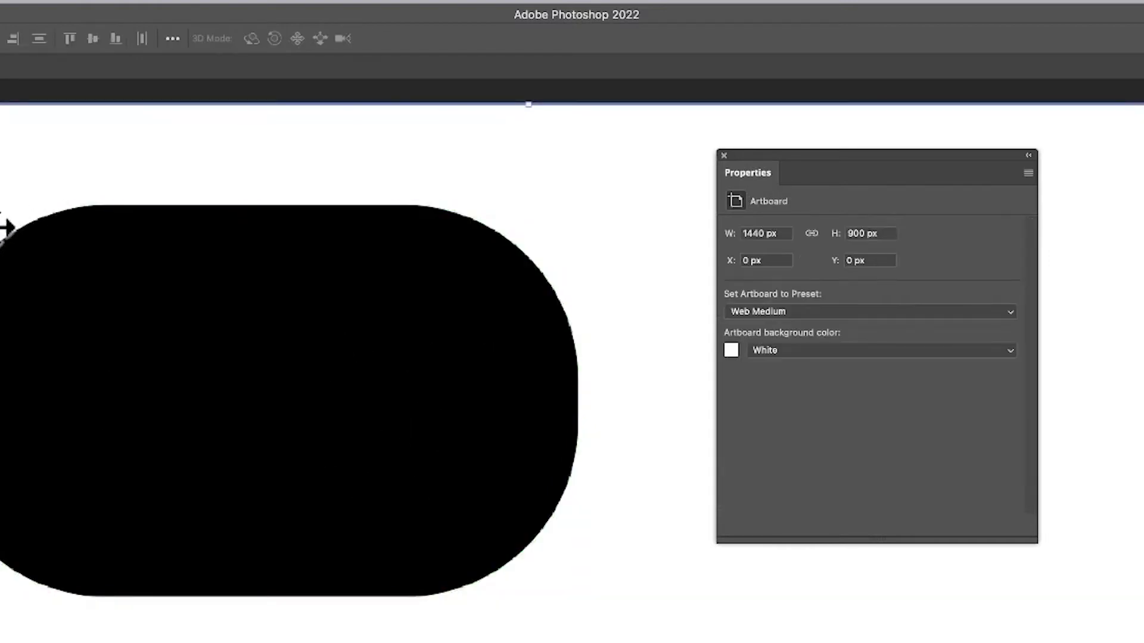
left_click(256, 280)
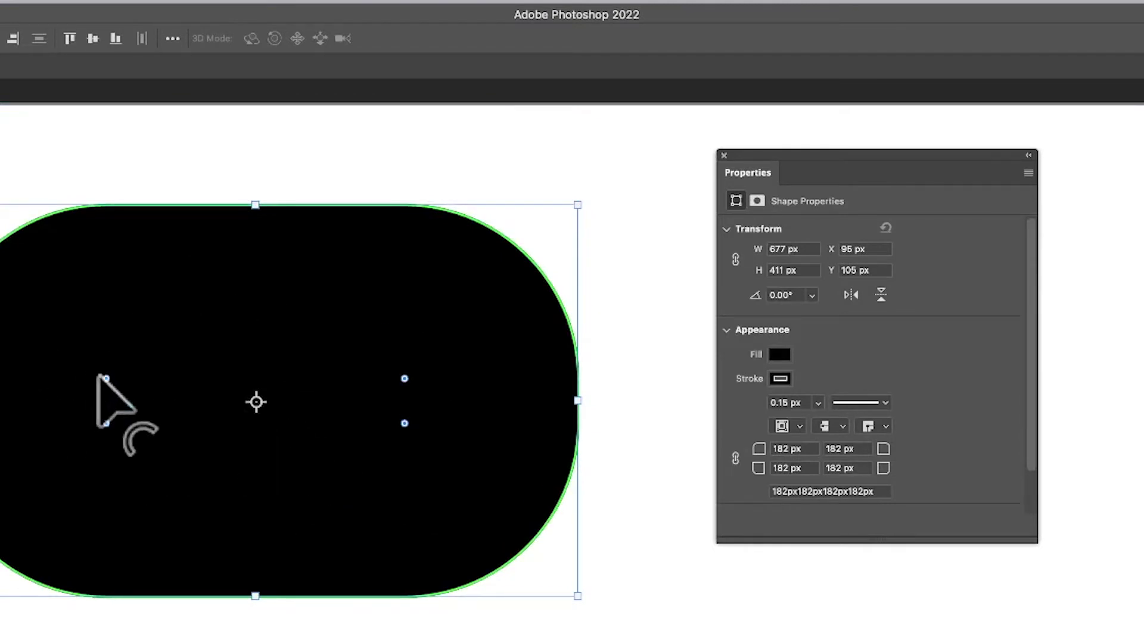
left_click_drag(106, 379, 42, 319)
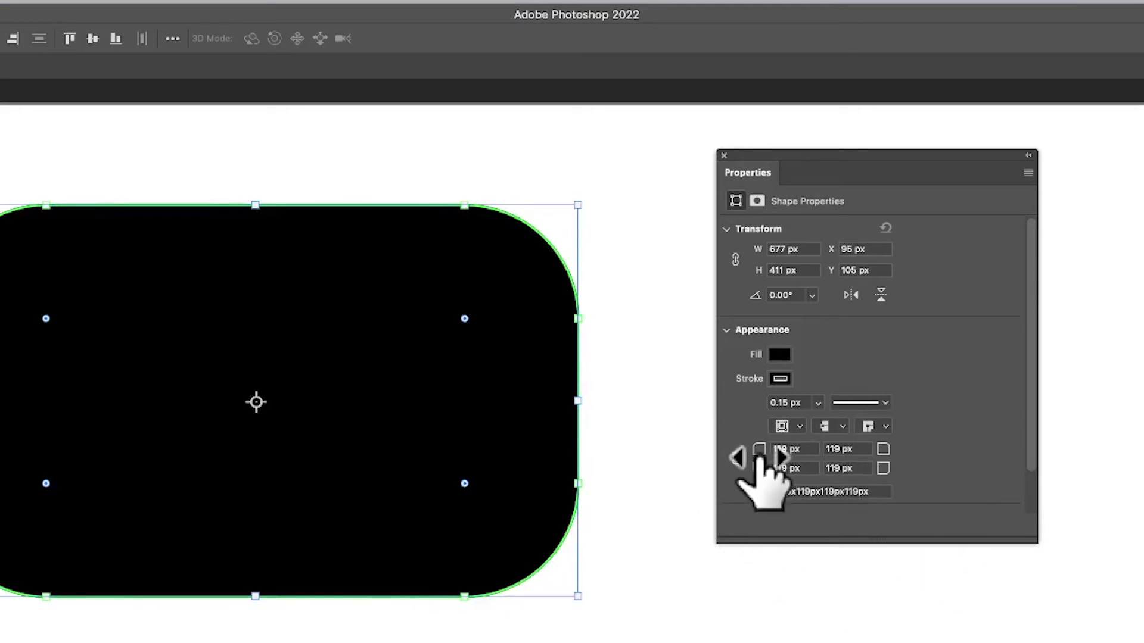
left_click(735, 459)
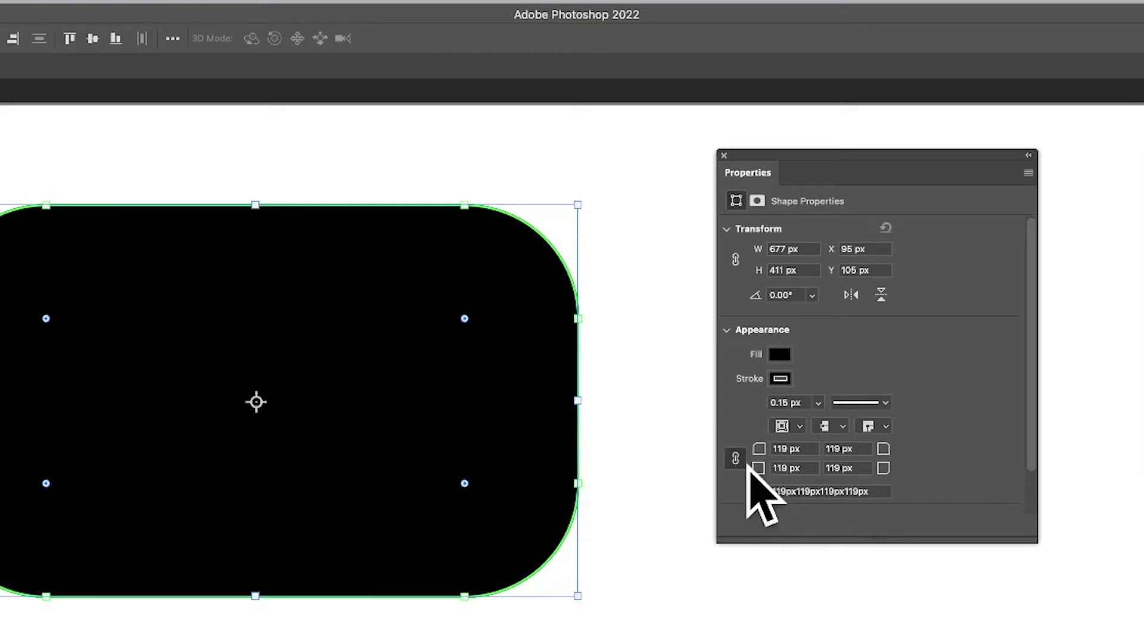
Step: Enter 20 px, then 50 px, in the linked corner radius fields, ending at 50 px
left_click(794, 451)
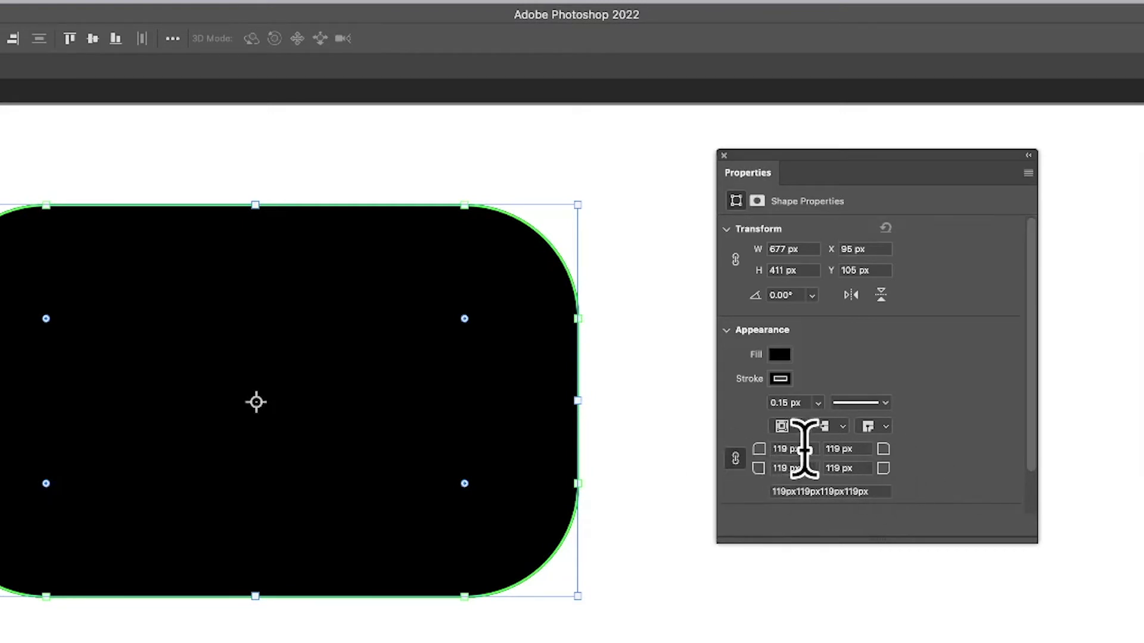
type("20")
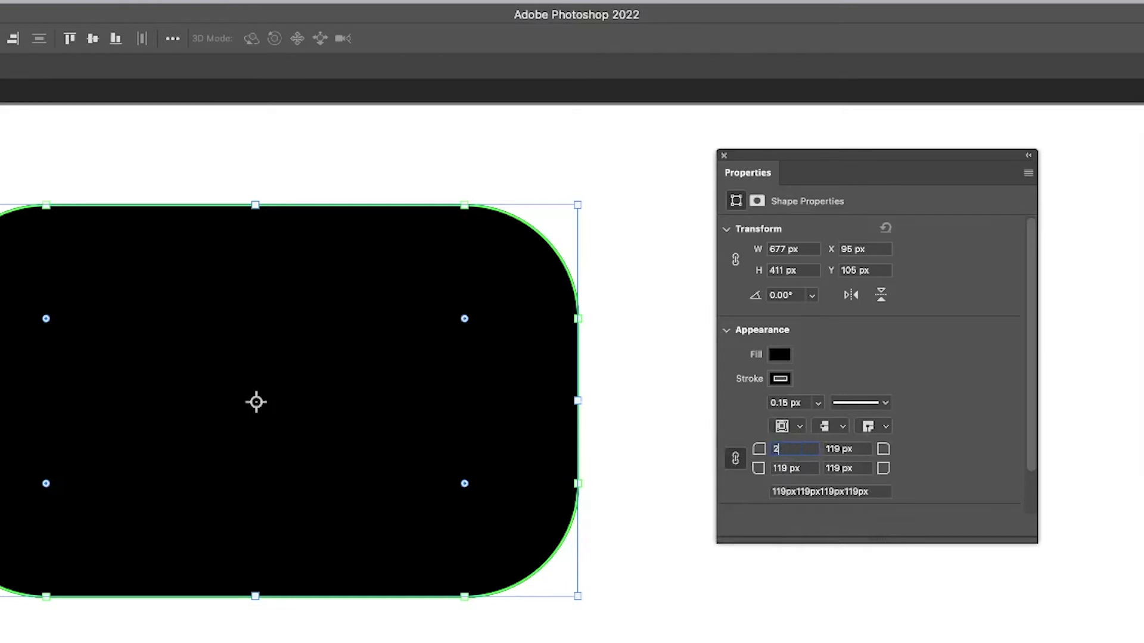
key("Tab")
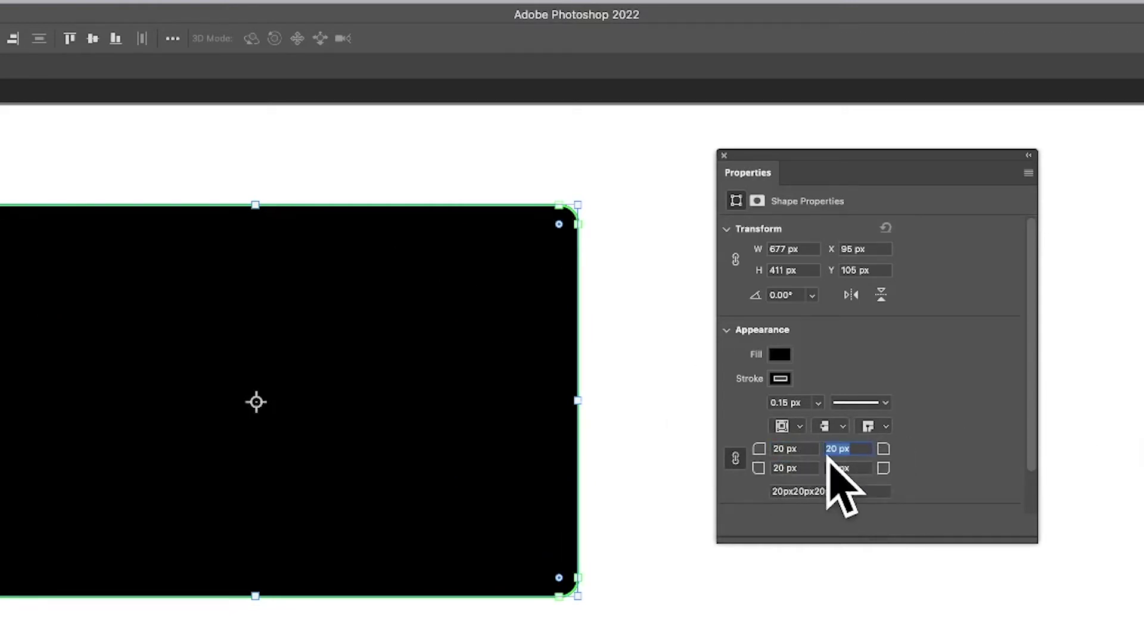
left_click(805, 450)
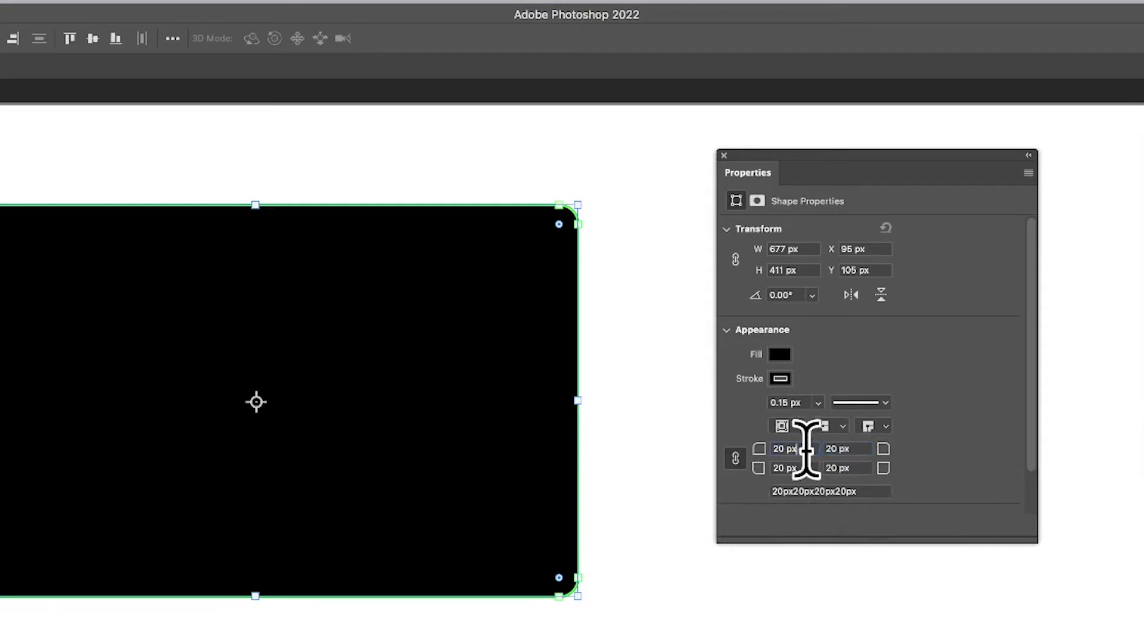
left_click(812, 490)
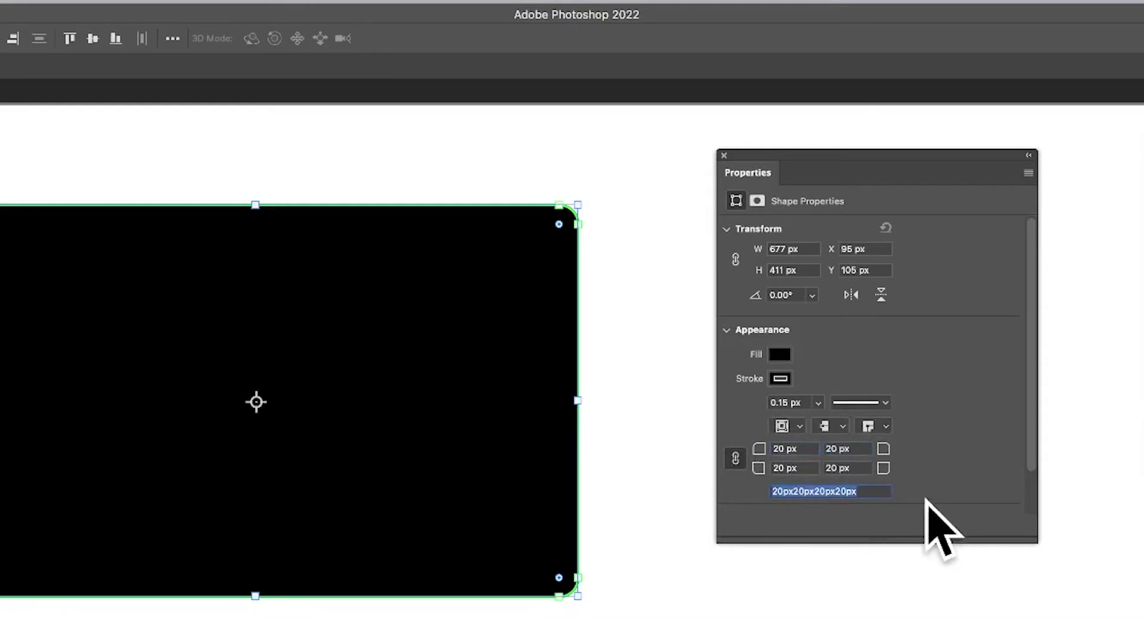
left_click(805, 491)
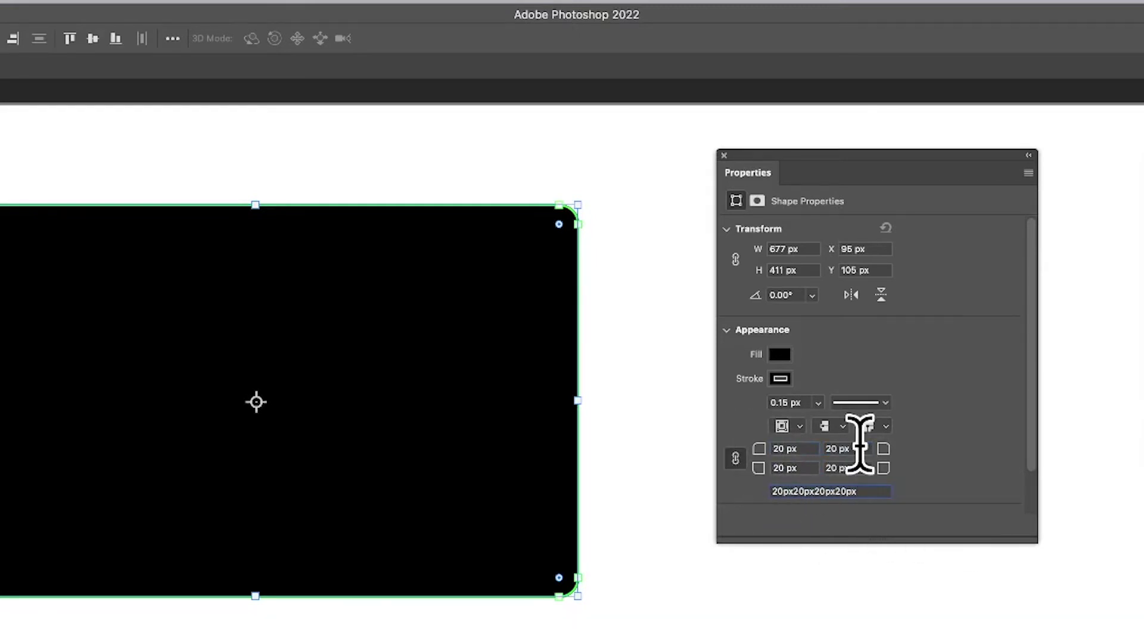
left_click(864, 448)
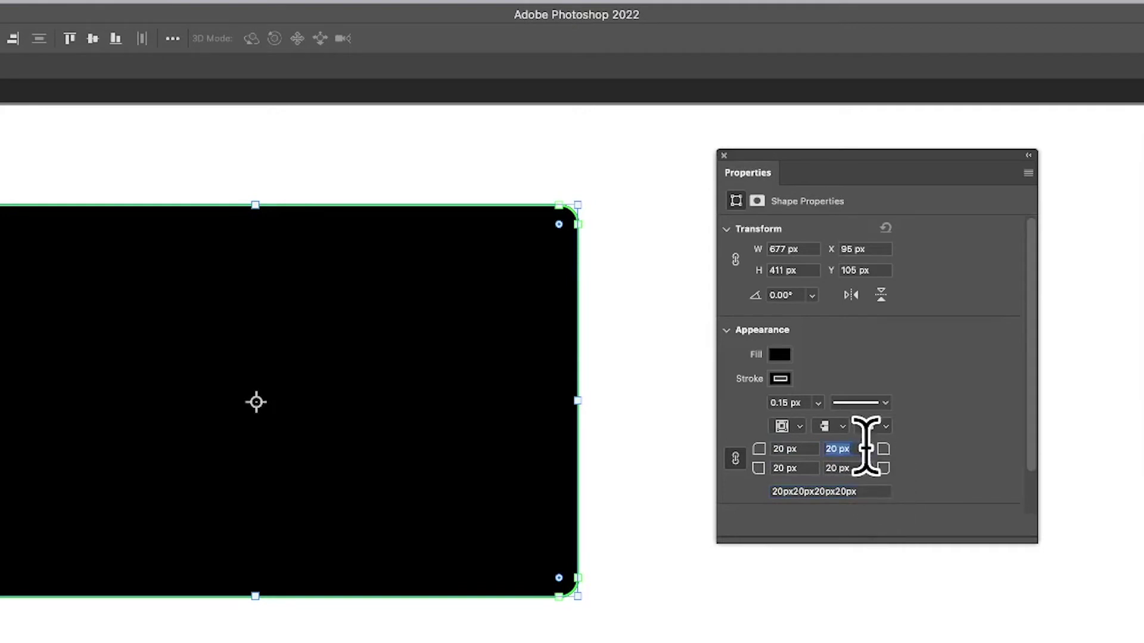
left_click(790, 449)
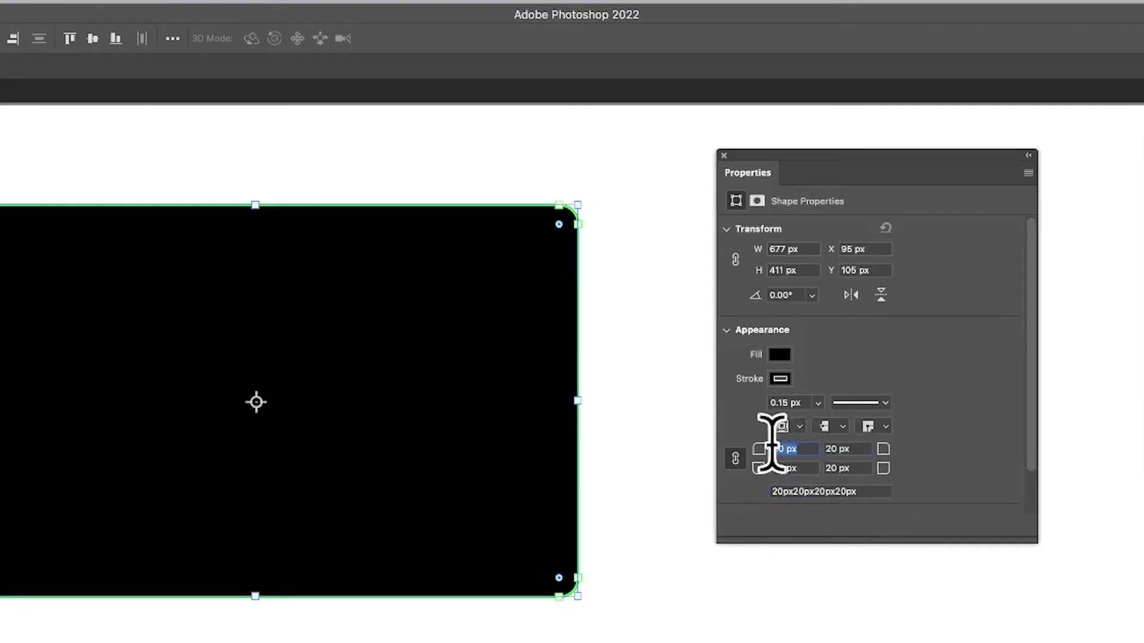
type("50")
key("Tab")
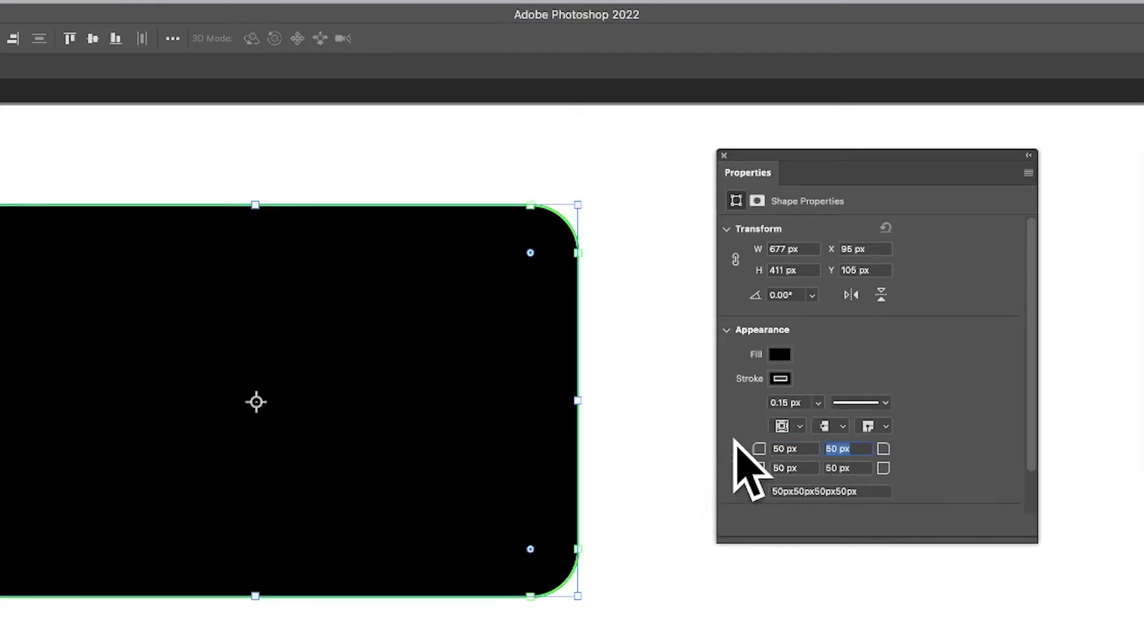
Step: Try 2 px and 20 px top-left radii, rounding the corners with the canvas widget between
left_click(804, 449)
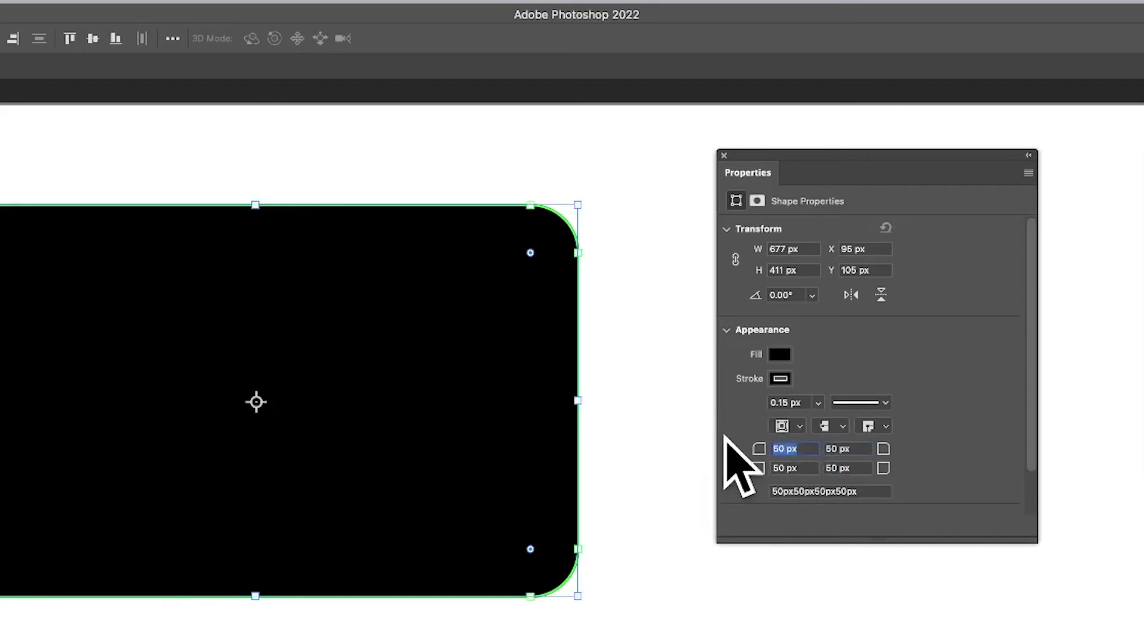
type("2")
key("Tab")
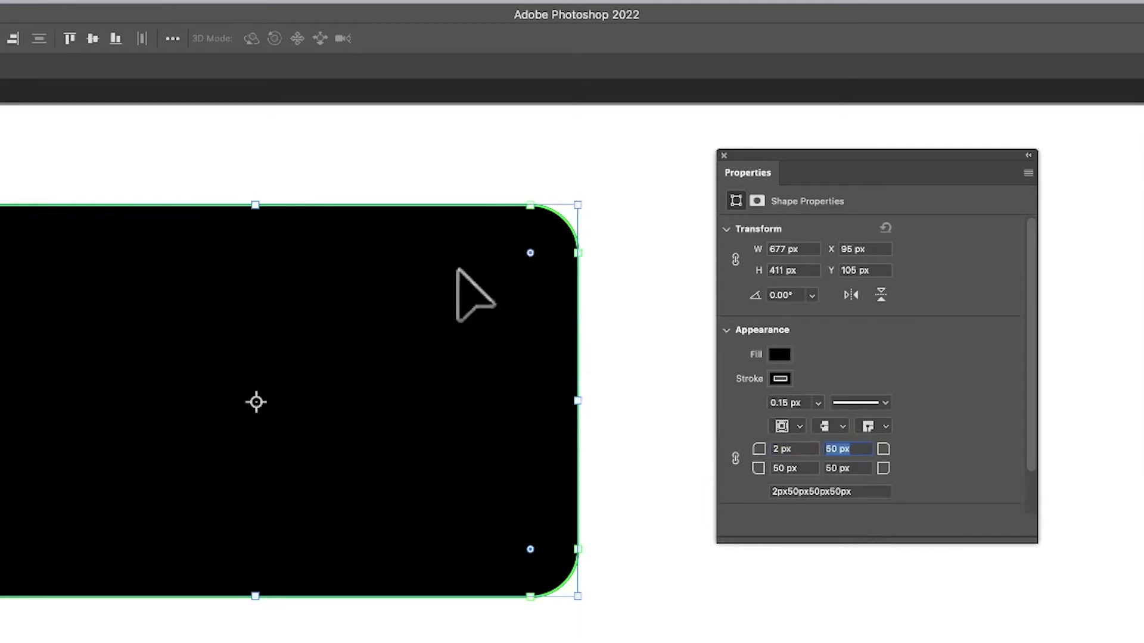
left_click_drag(531, 253, 476, 307)
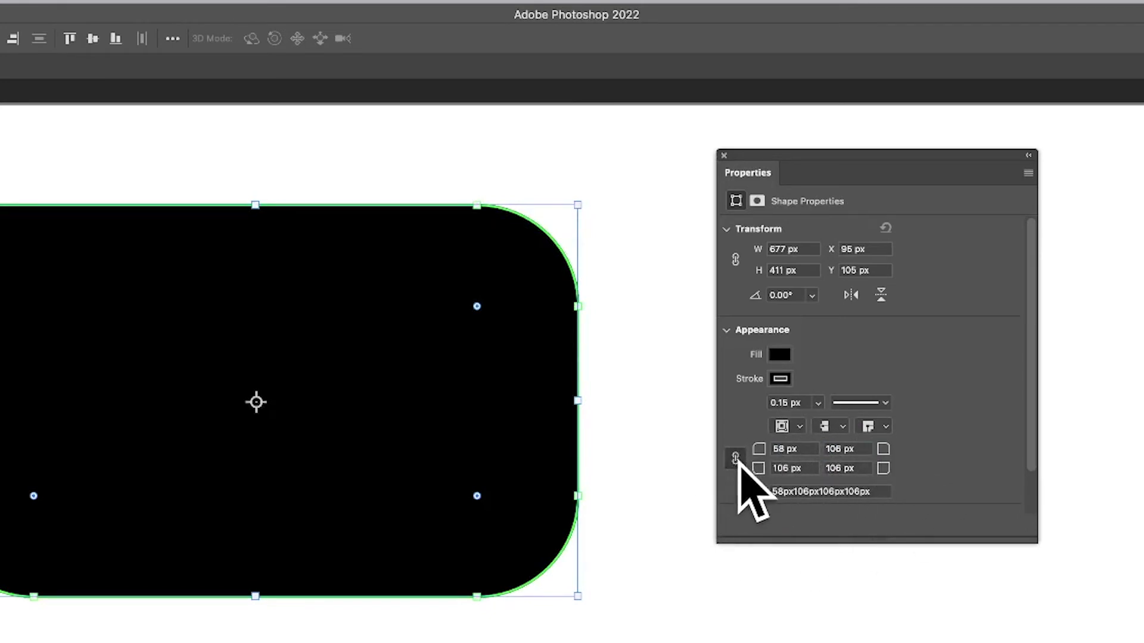
left_click(802, 448)
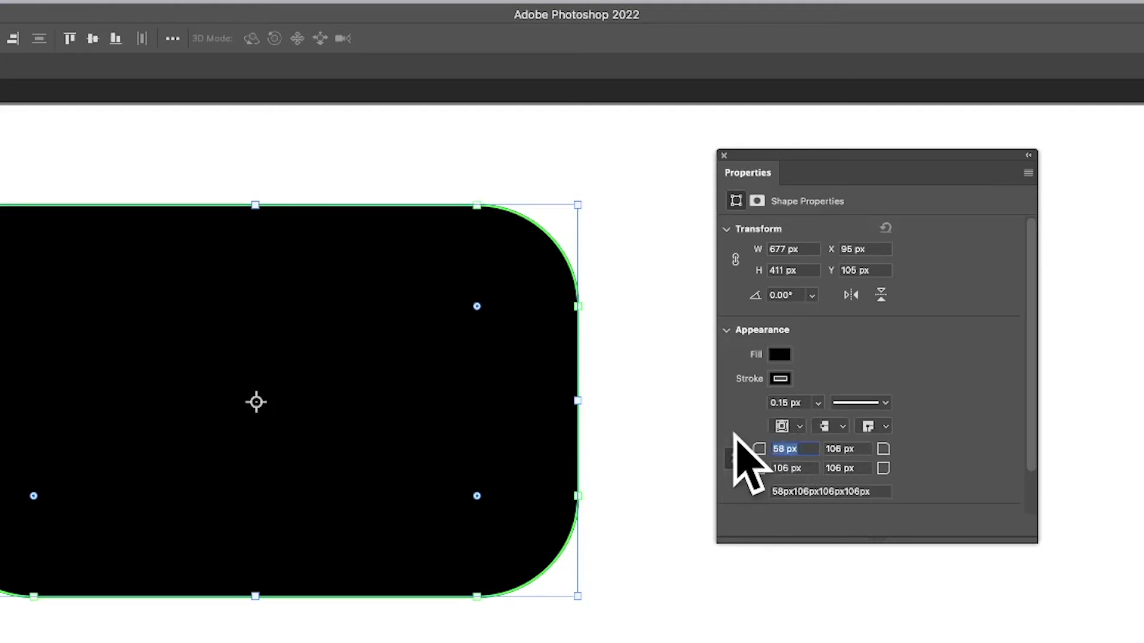
type("20")
key("Tab")
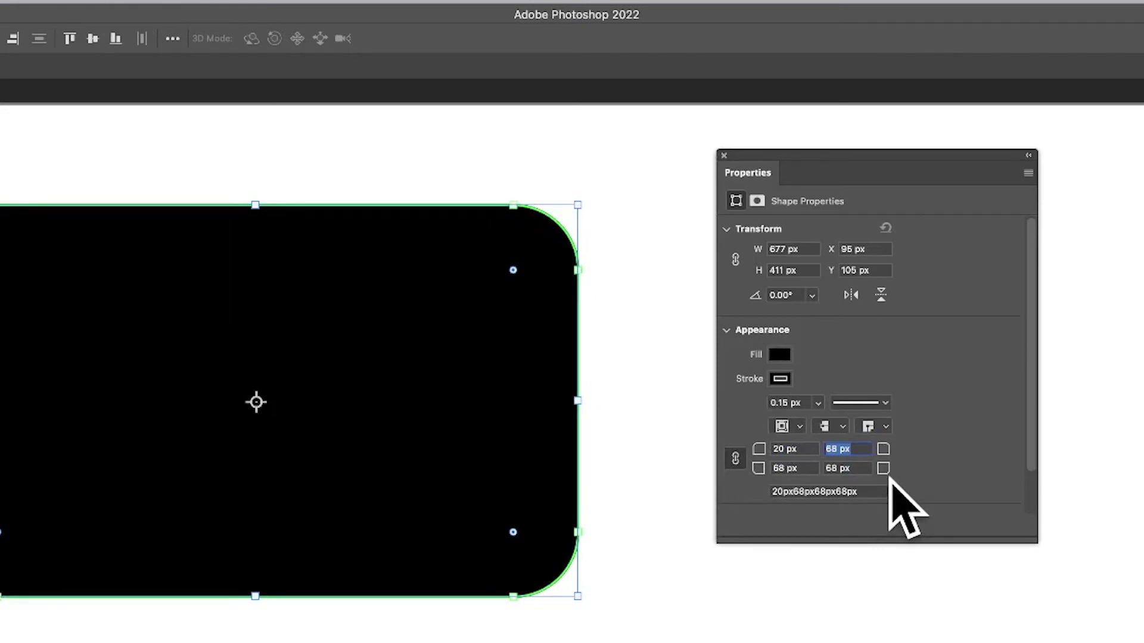
Step: Drag the canvas corner widget until all four corners read 122 px
left_click(801, 448)
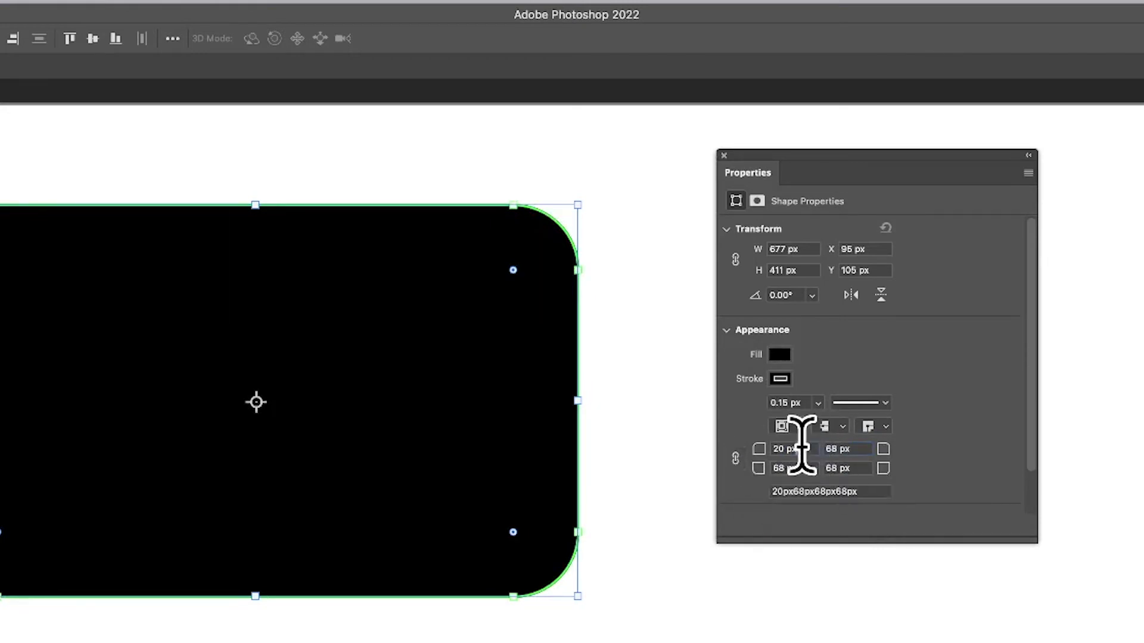
left_click_drag(801, 448, 767, 448)
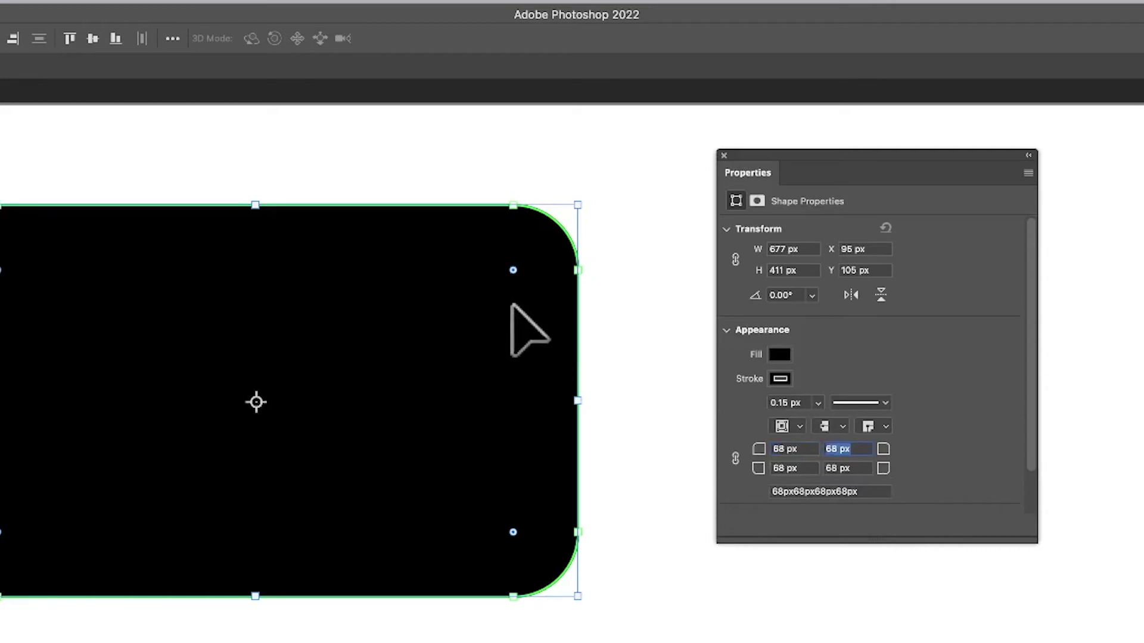
left_click_drag(517, 270, 458, 298)
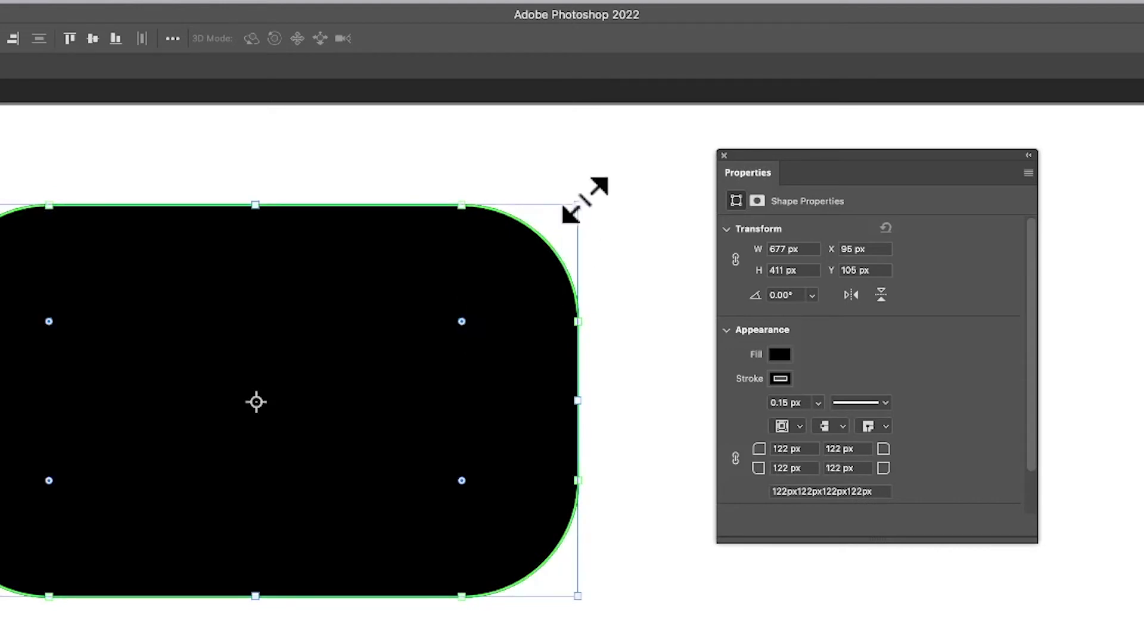
Step: Rotate the shape 89.76°, scale it to 518.57 × 257.08 px, and commit
left_click_drag(592, 202, 332, 493)
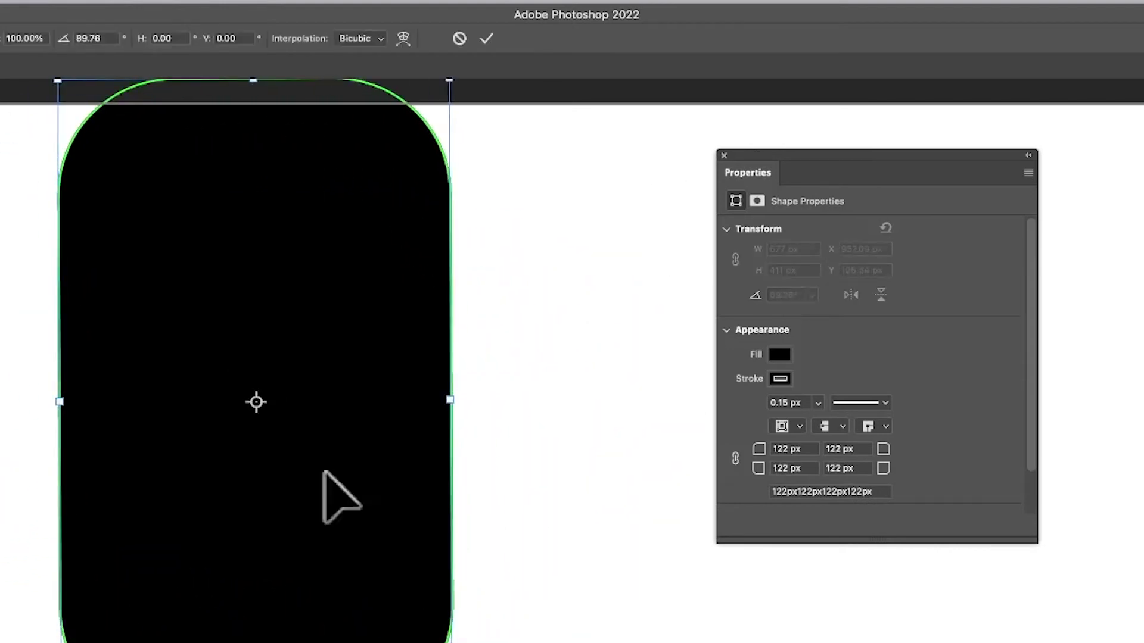
left_click_drag(54, 79, 205, 231)
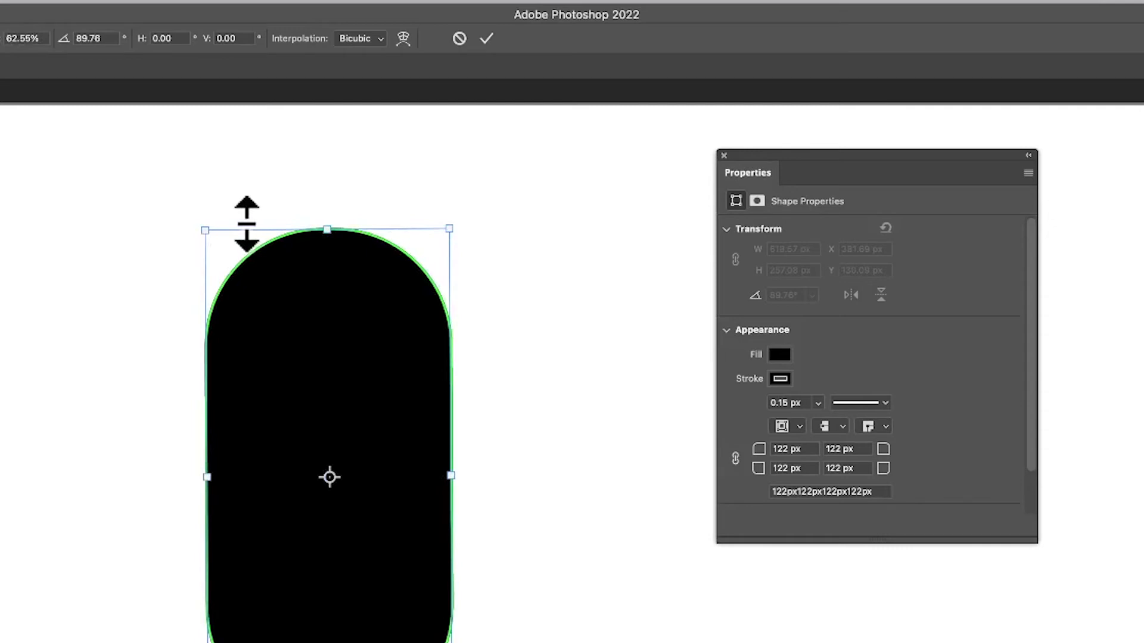
left_click(487, 39)
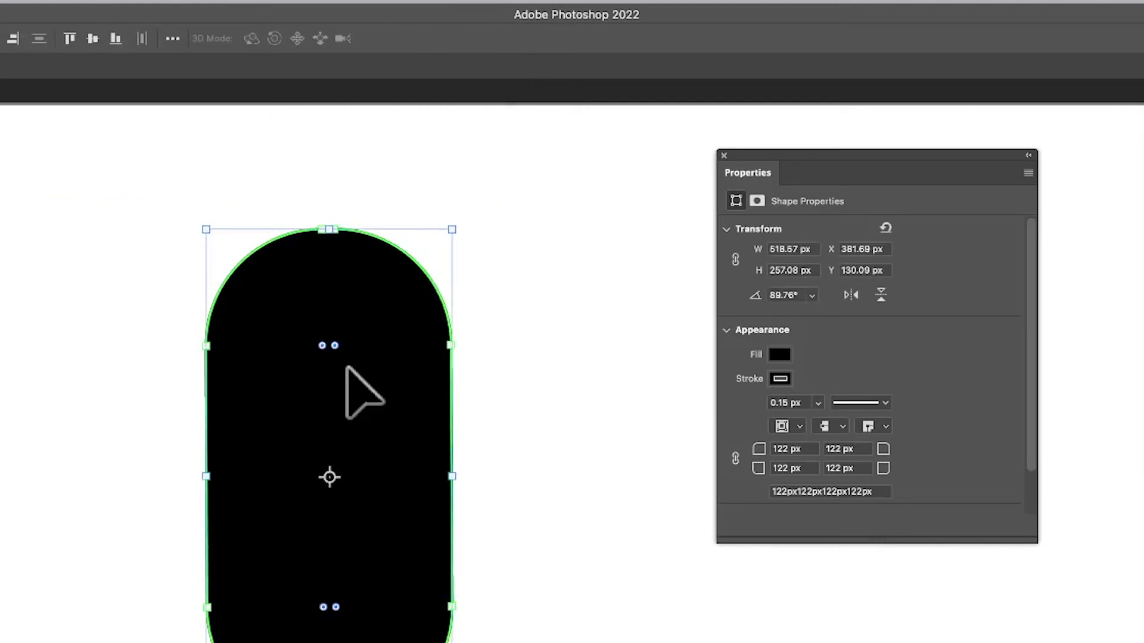
Step: Move the pill higher and set the top-left radius to 20 px, top-right to 40 px
left_click_drag(346, 368, 243, 268)
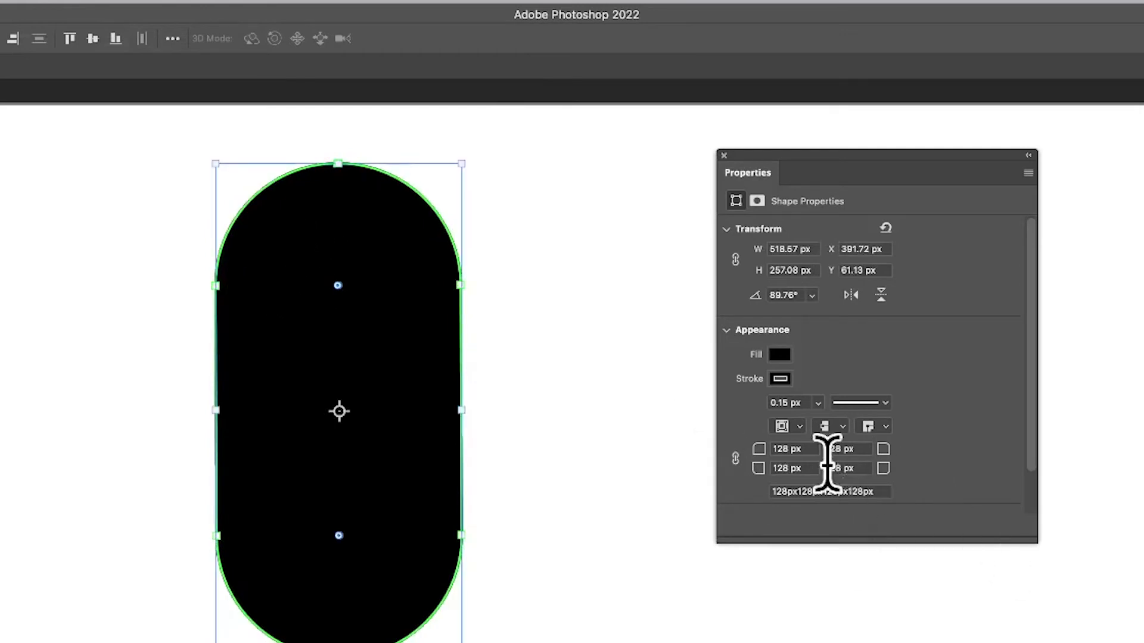
left_click(806, 450)
type("20")
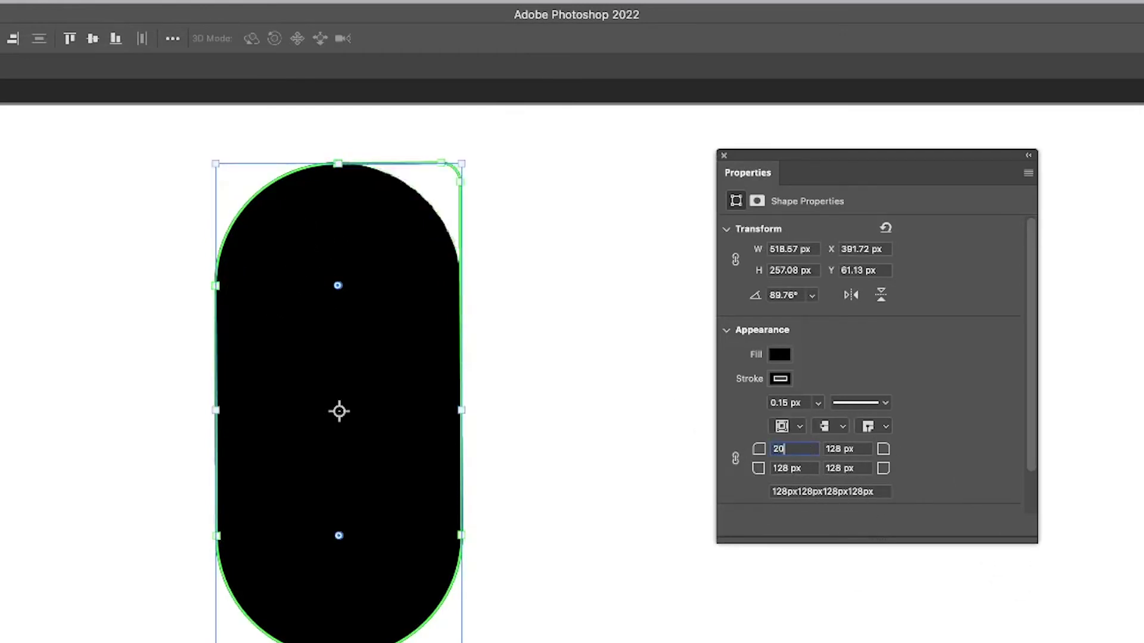
key("Tab")
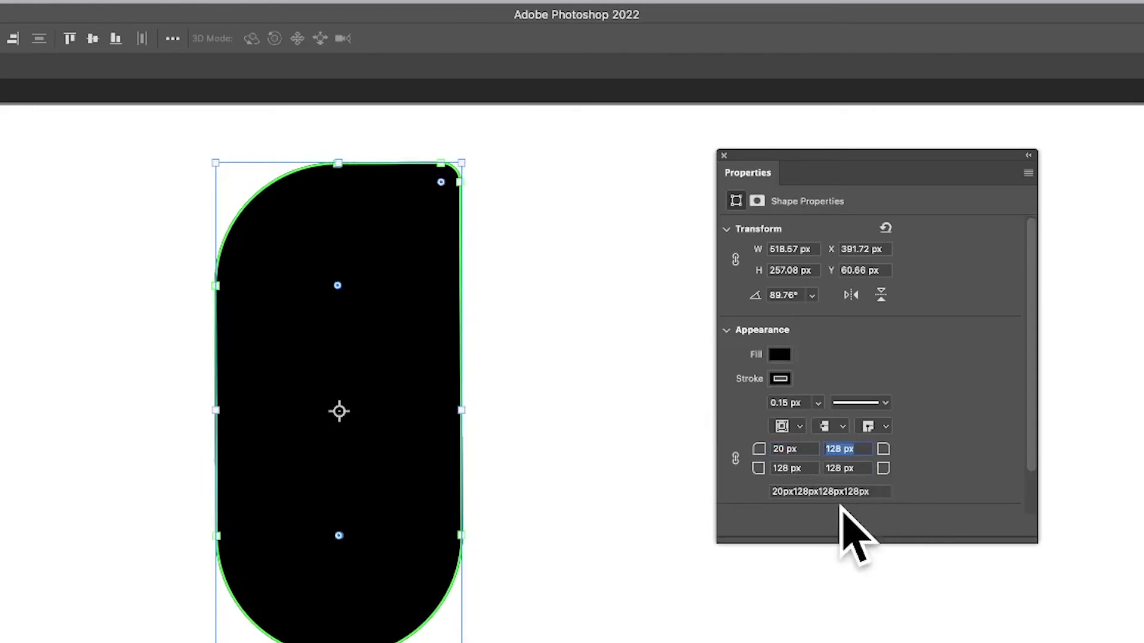
type("40")
key("Tab")
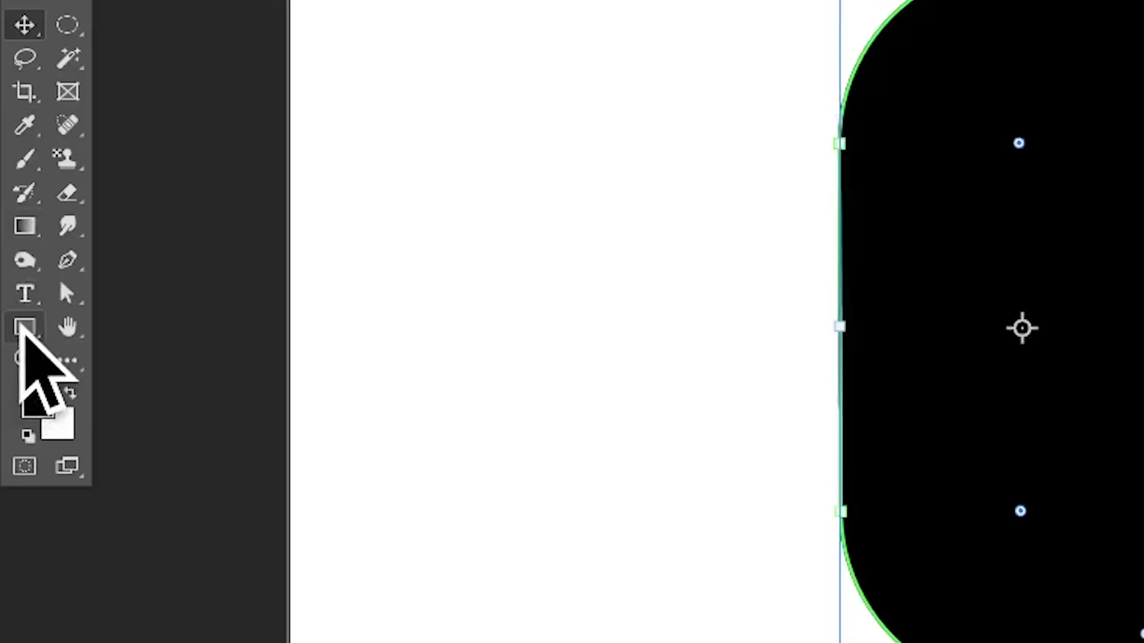
Step: Draw a 150 × 117 px custom arrow in the pill's middle and select both layers
left_click(24, 327)
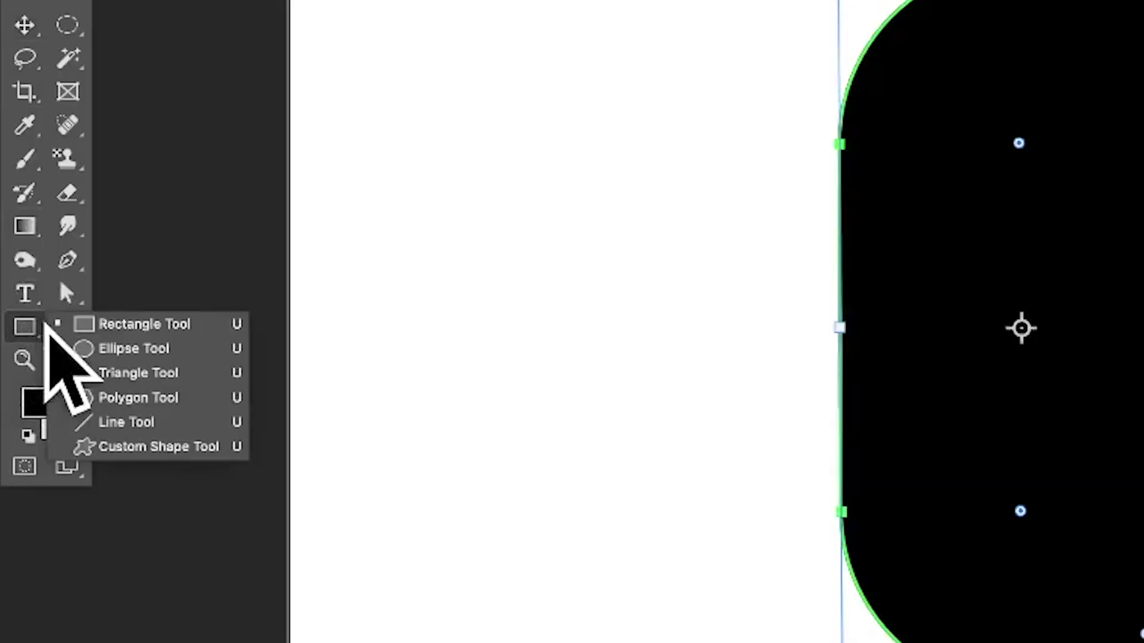
left_click(157, 448)
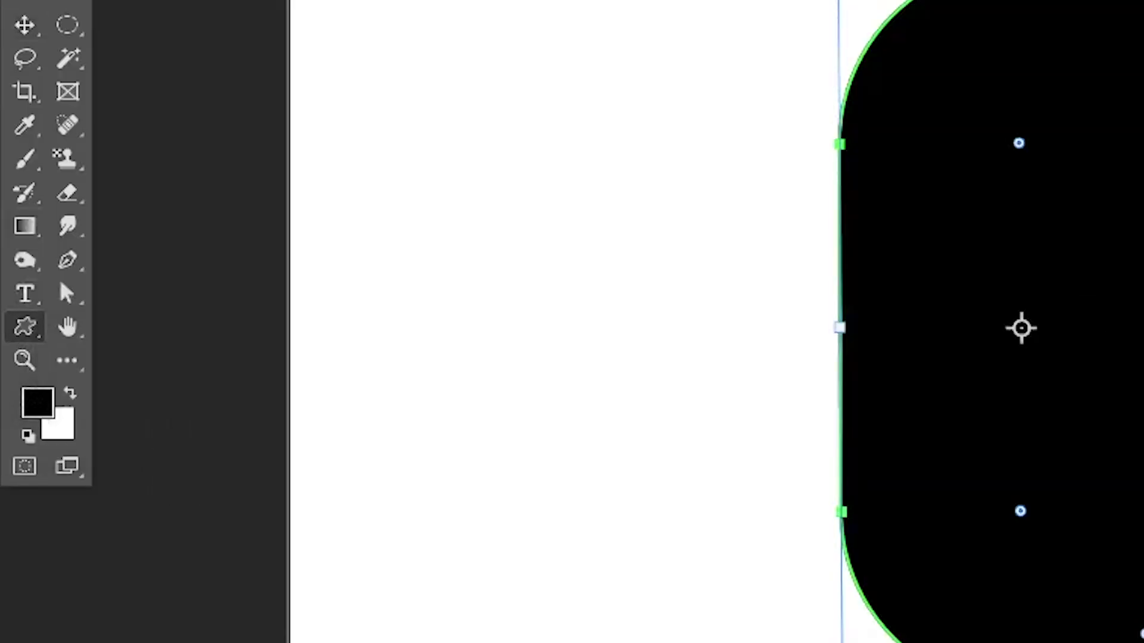
left_click_drag(930, 191, 1137, 316)
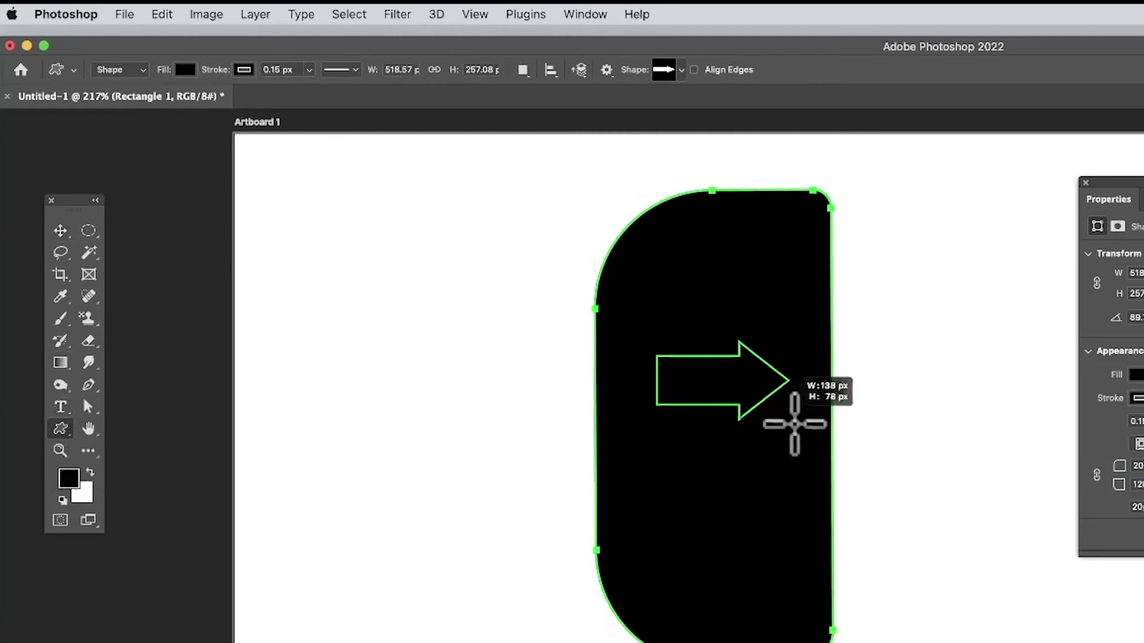
left_click_drag(795, 424, 798, 452)
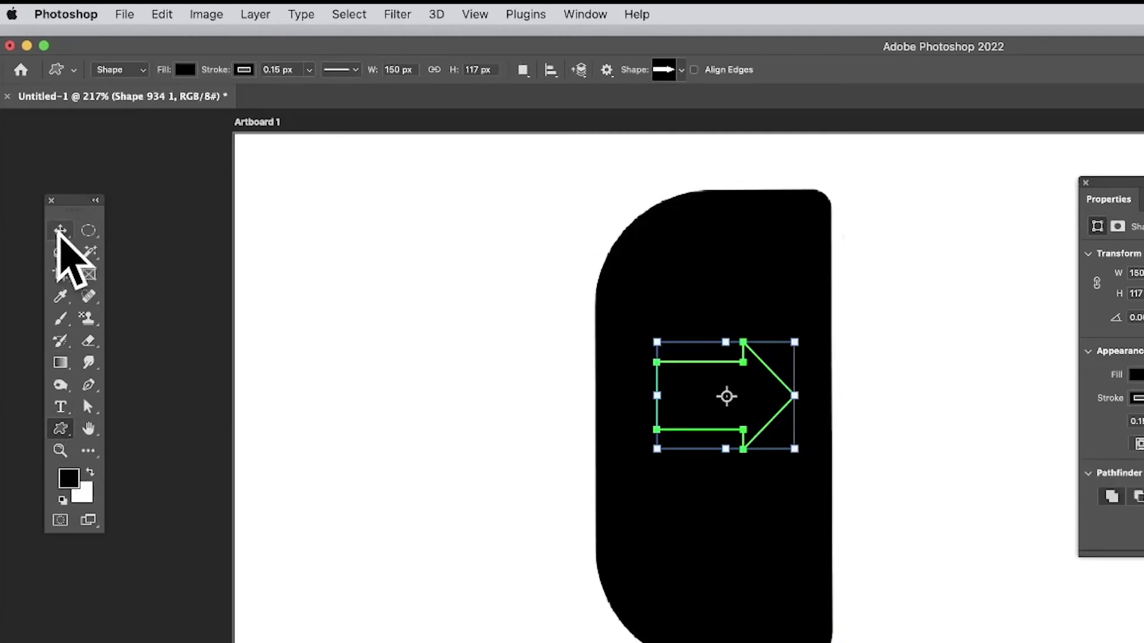
left_click(60, 230)
left_click_drag(476, 151, 970, 642)
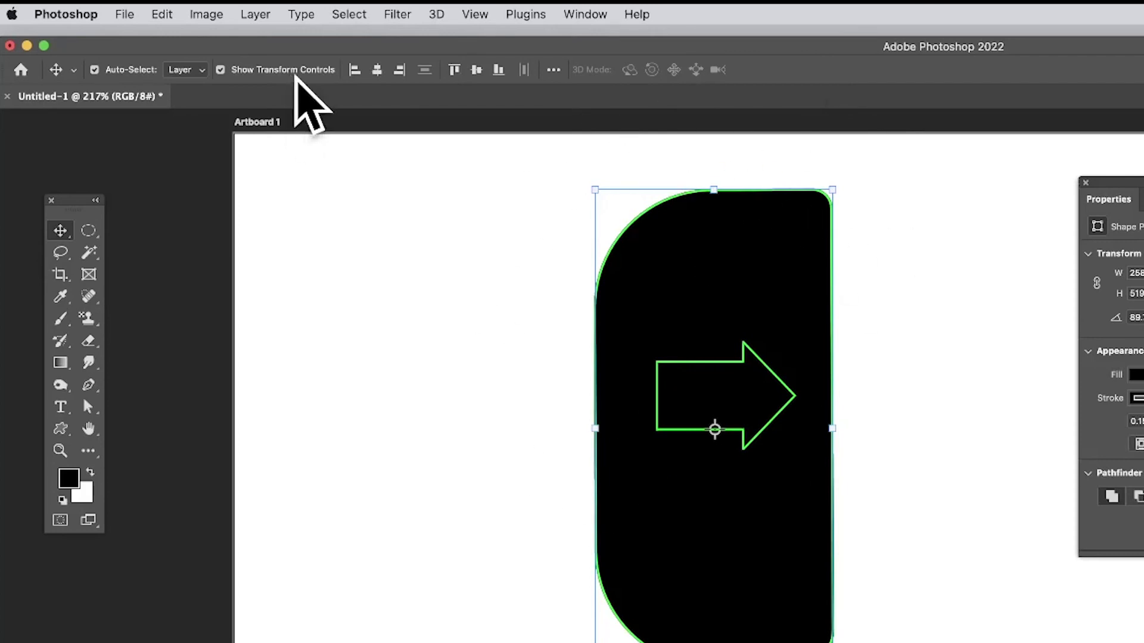
Step: Unite the arrow and pill into the single shape layer 'Shape 934 1' via Layer > Combine Shapes
left_click(257, 14)
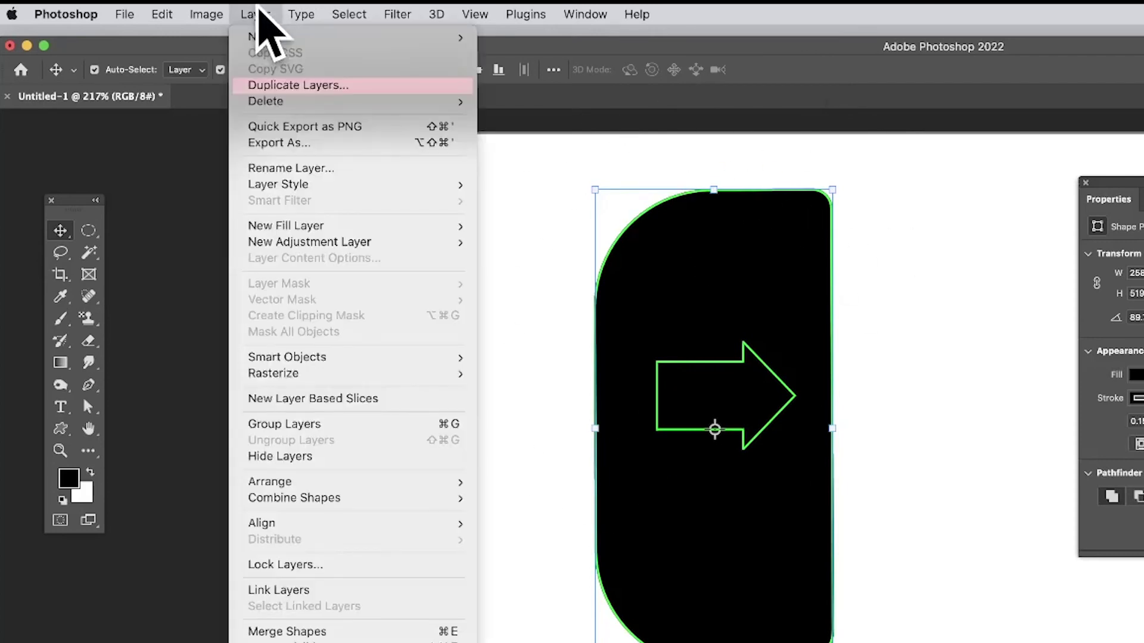
mouse_move(266, 190)
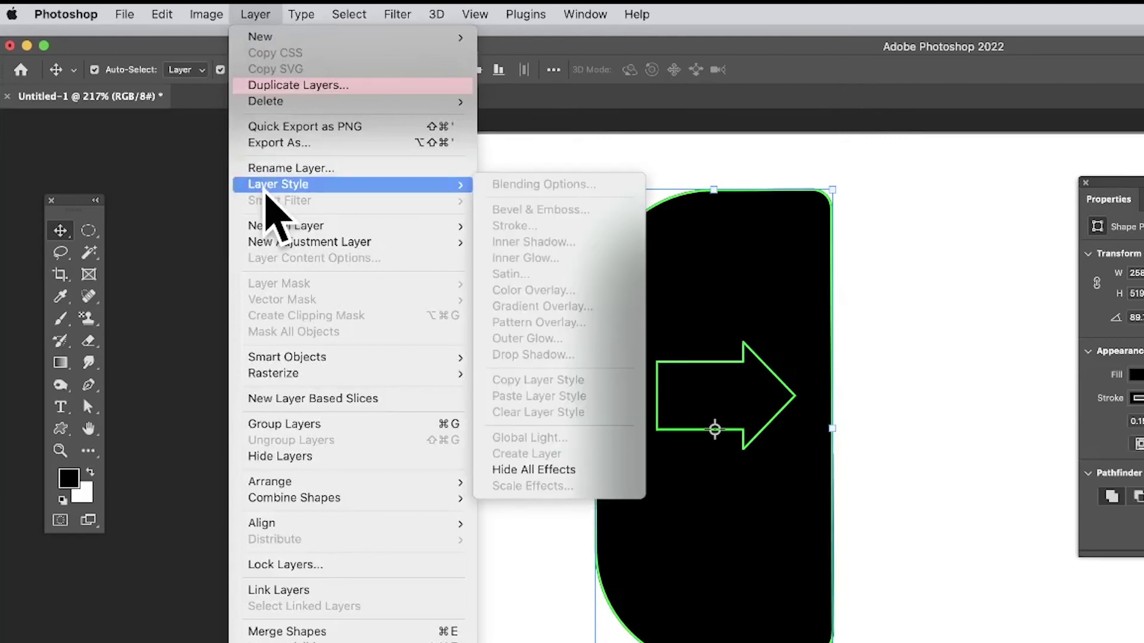
mouse_move(323, 500)
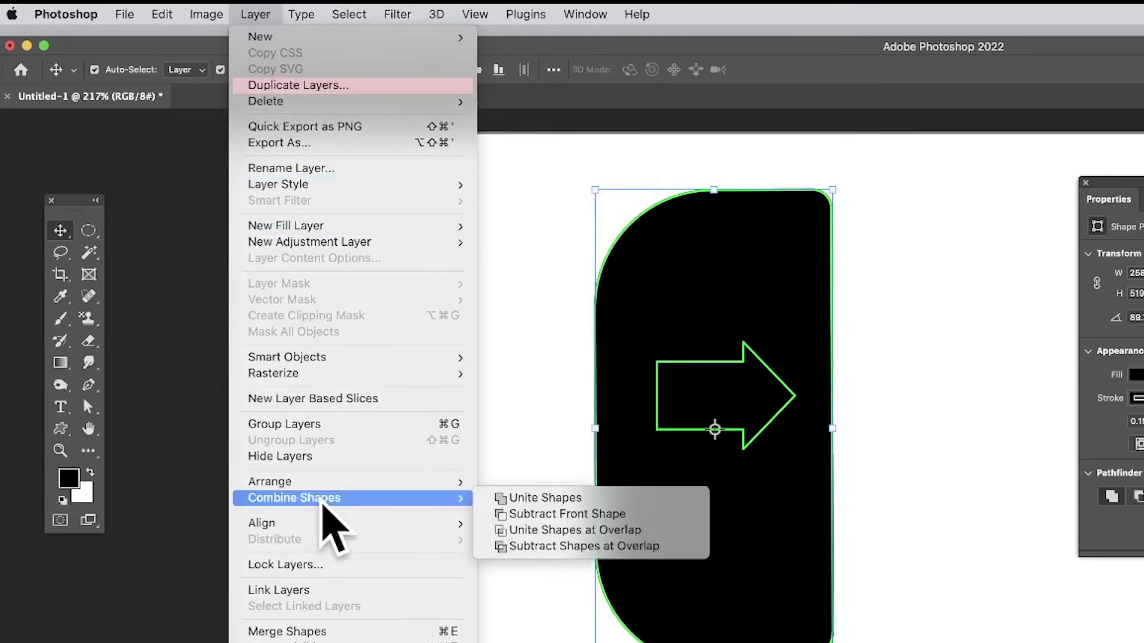
left_click(550, 499)
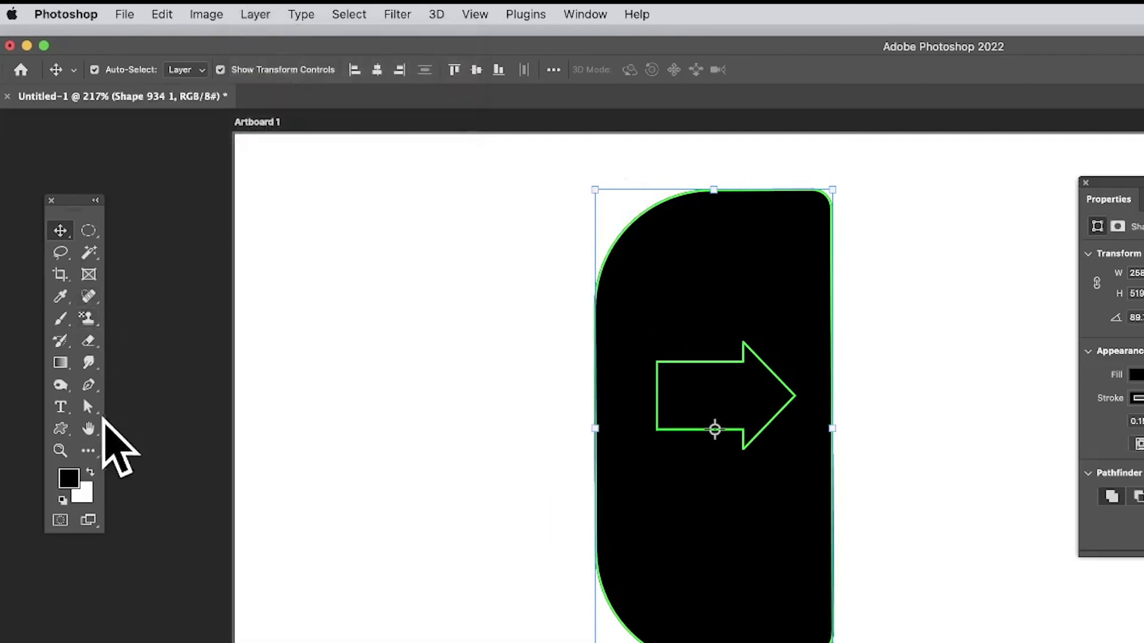
Step: Apply Merge Shape Components to fold the arrow's path into the pill
left_click(89, 408)
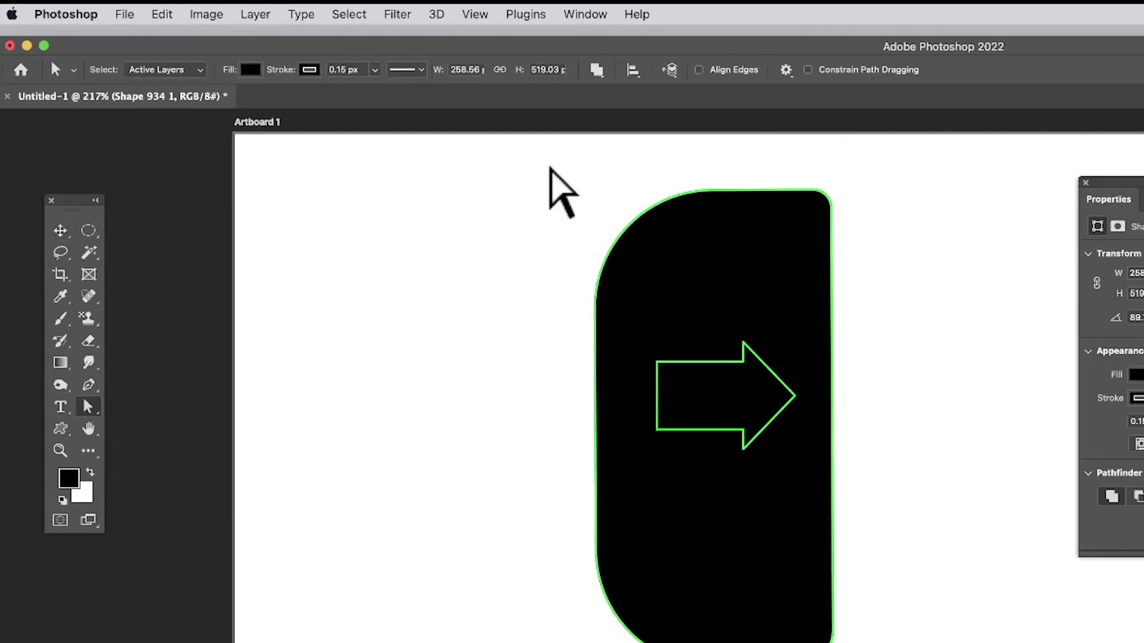
left_click(596, 70)
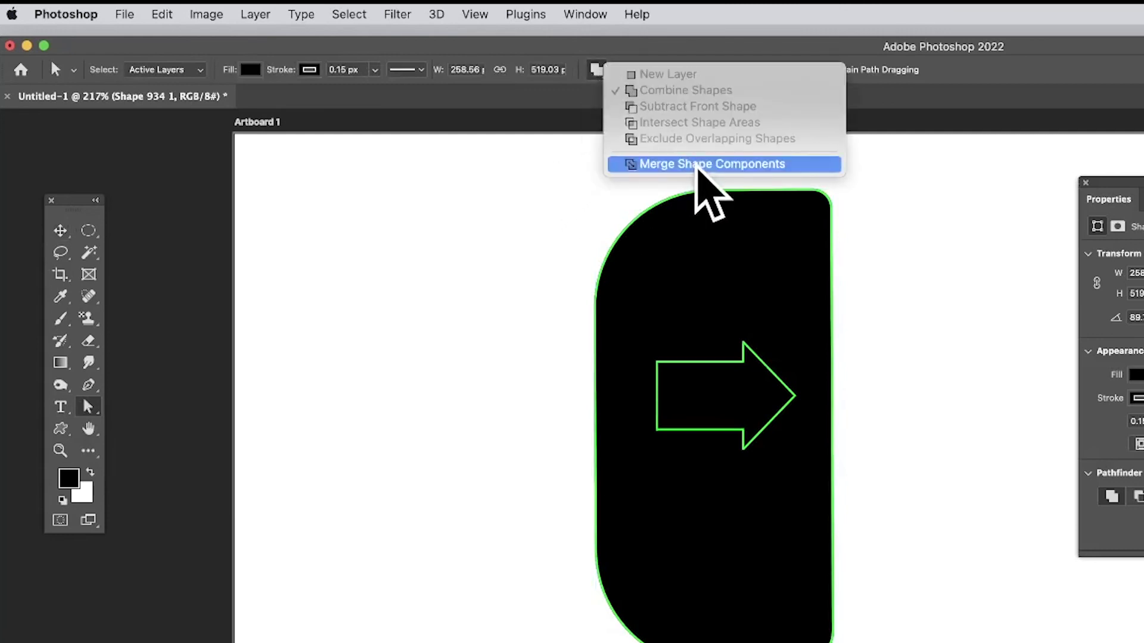
left_click(697, 167)
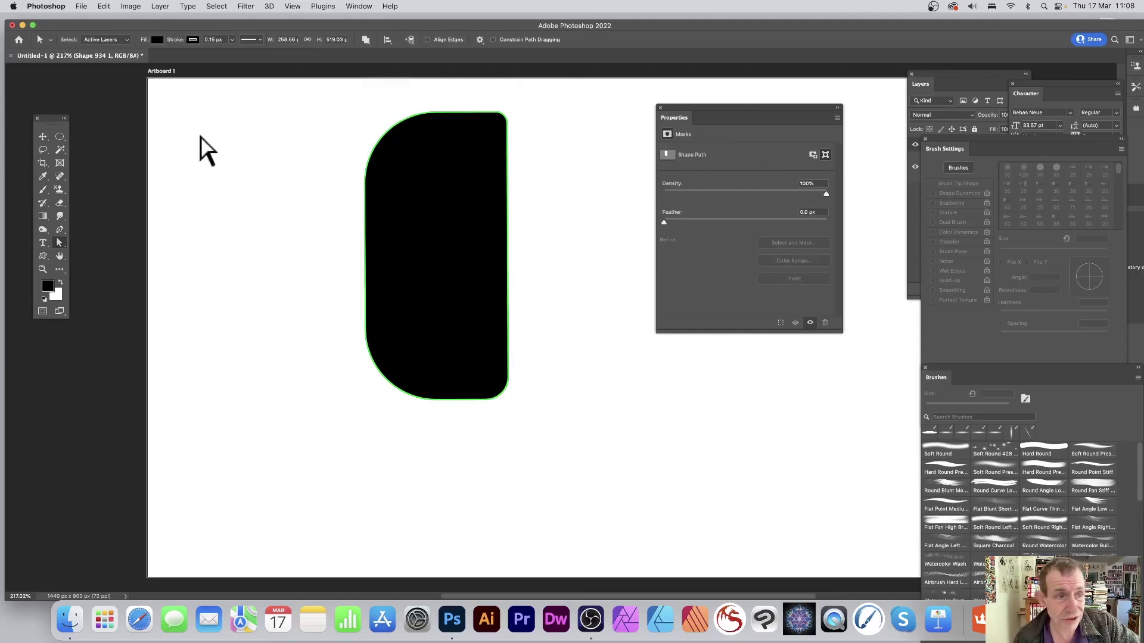
Step: Nudge the merged black shape about 13 px left and 8 px up with the Move tool
left_click(43, 136)
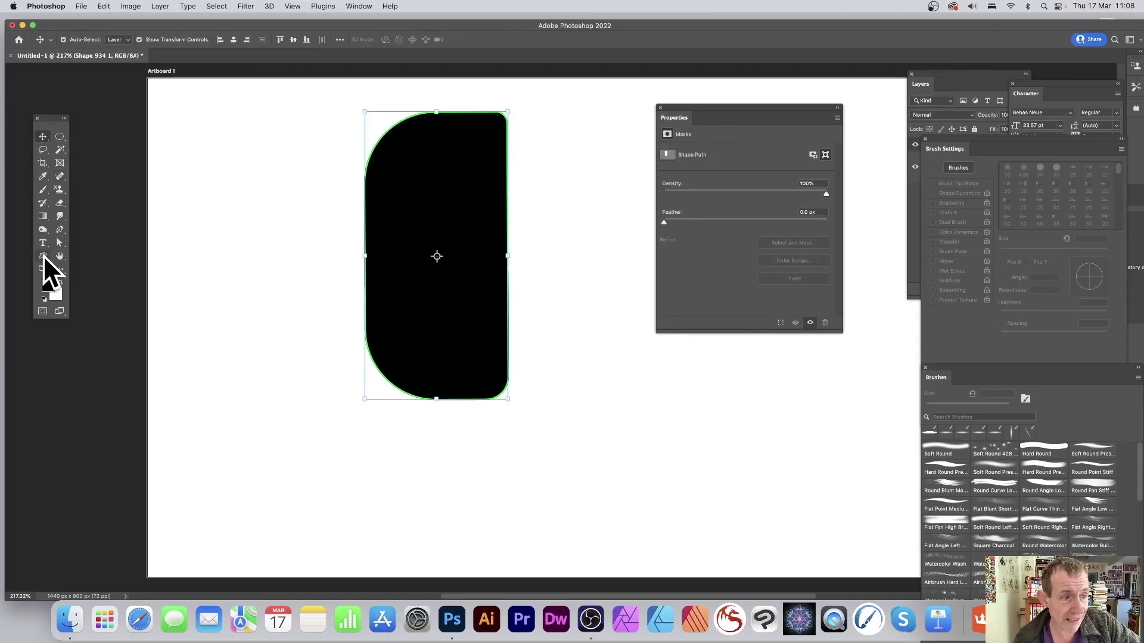
left_click_drag(43, 255, 98, 252)
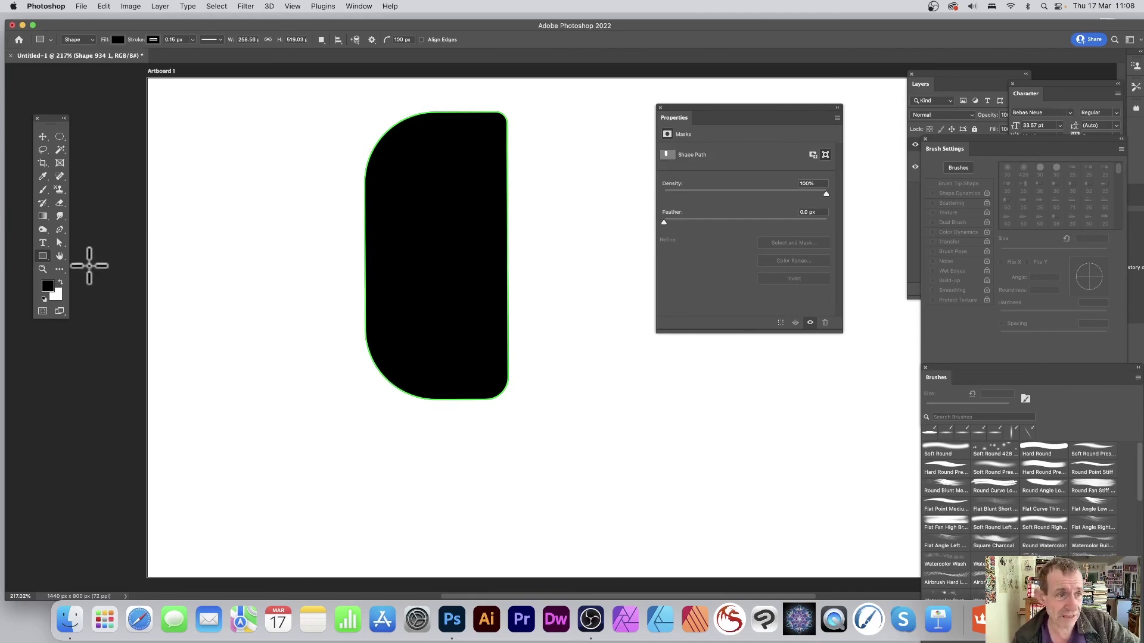
left_click(42, 136)
left_click_drag(394, 195, 388, 194)
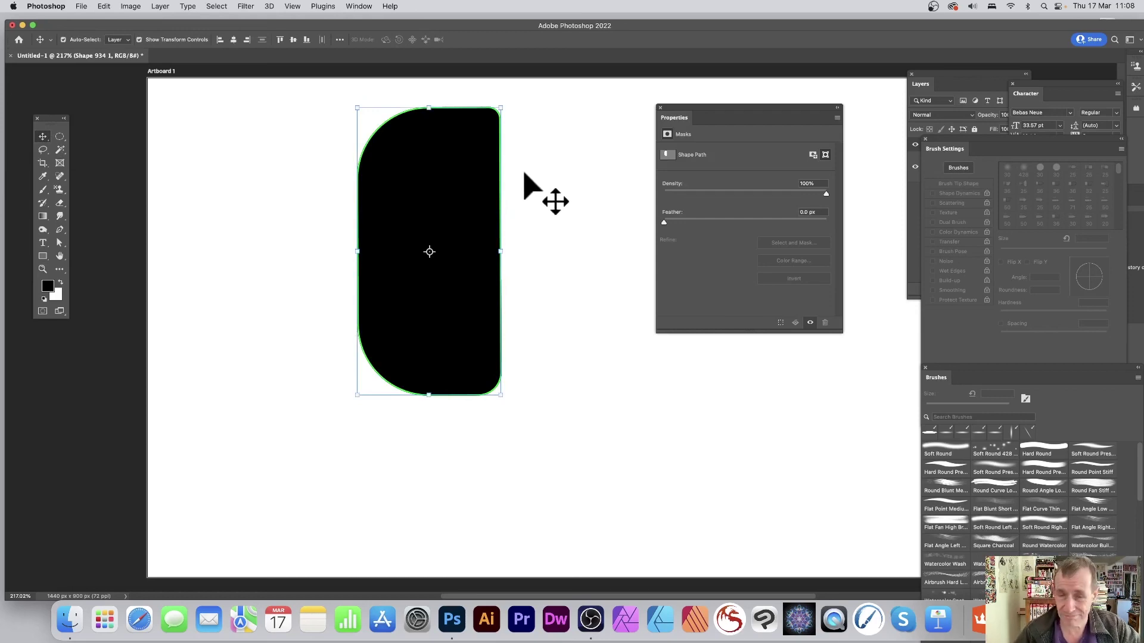